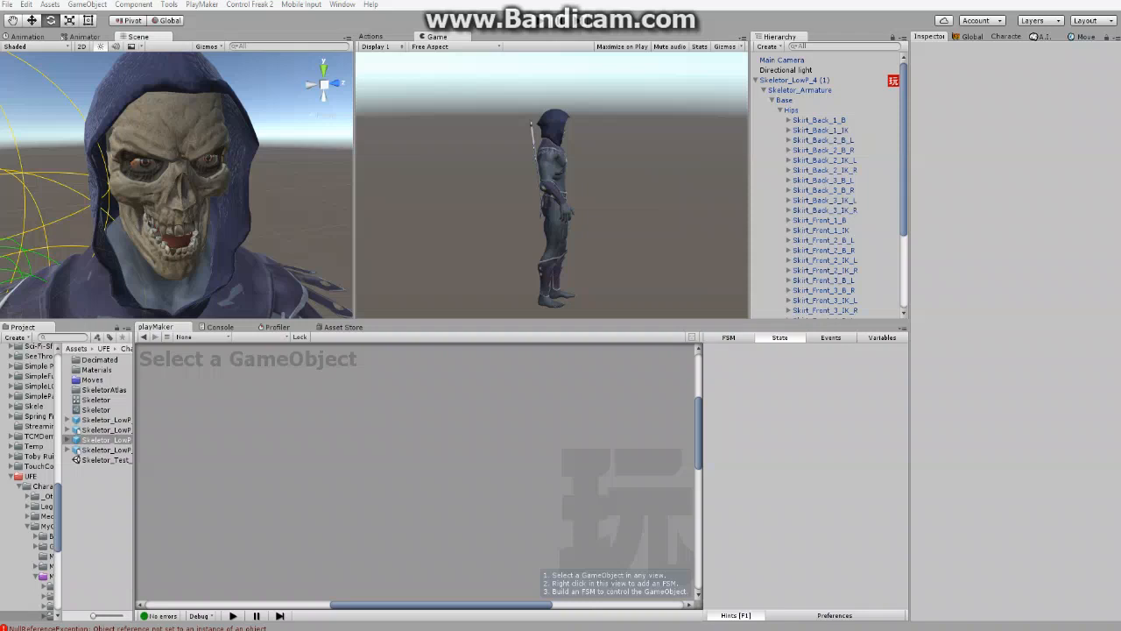
- Select the Skeletor_LowP_4 (1) character, collapse its armature, and load its unarmed_equip_over_shoulder 1 clip for animation editing
{"action": "left_click", "coordinate": [795, 80]}
{"action": "left_click_drag", "start_coordinate": [177, 184], "coordinate": [166, 184], "text": "alt"}
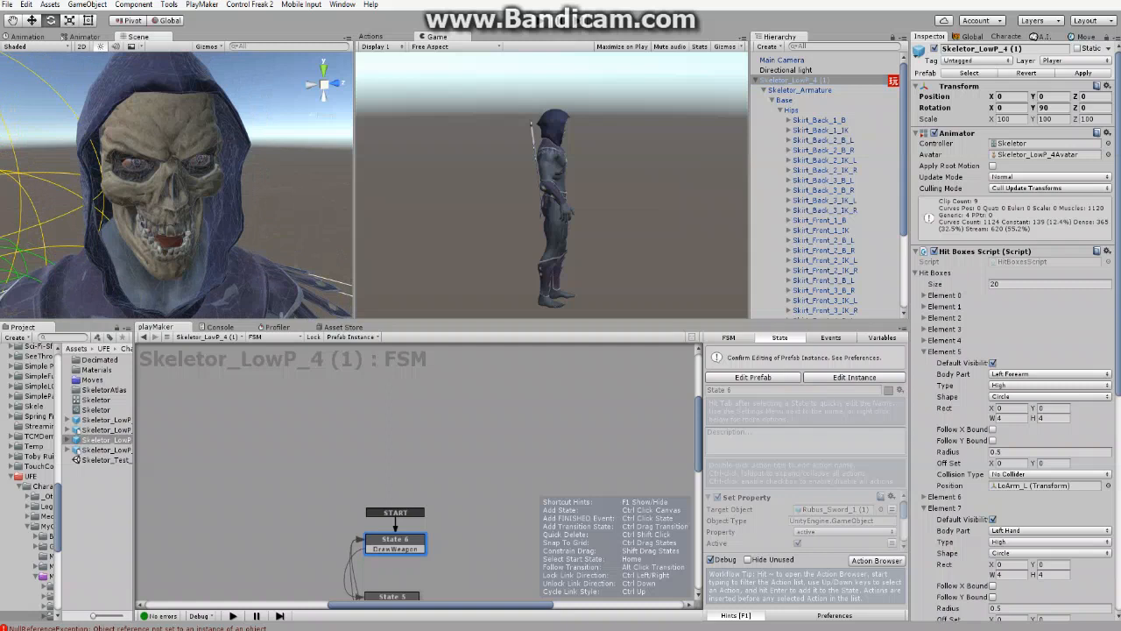
{"action": "left_click", "coordinate": [763, 90]}
{"action": "key", "text": "ctrl+6"}
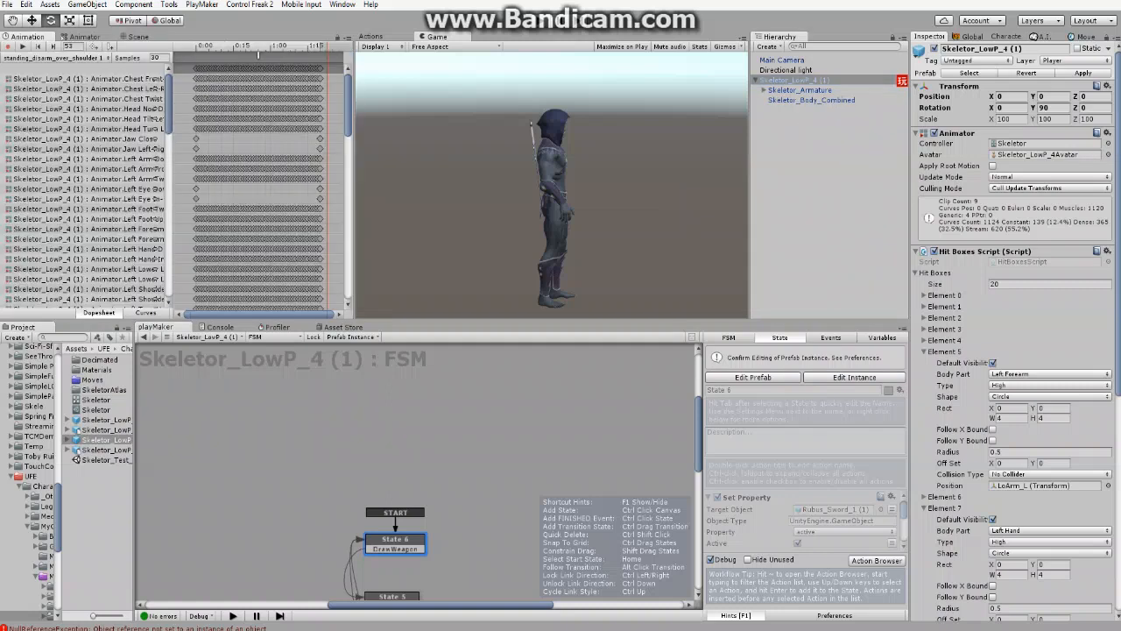
{"action": "left_click", "coordinate": [799, 90]}
{"action": "left_click", "coordinate": [795, 80]}
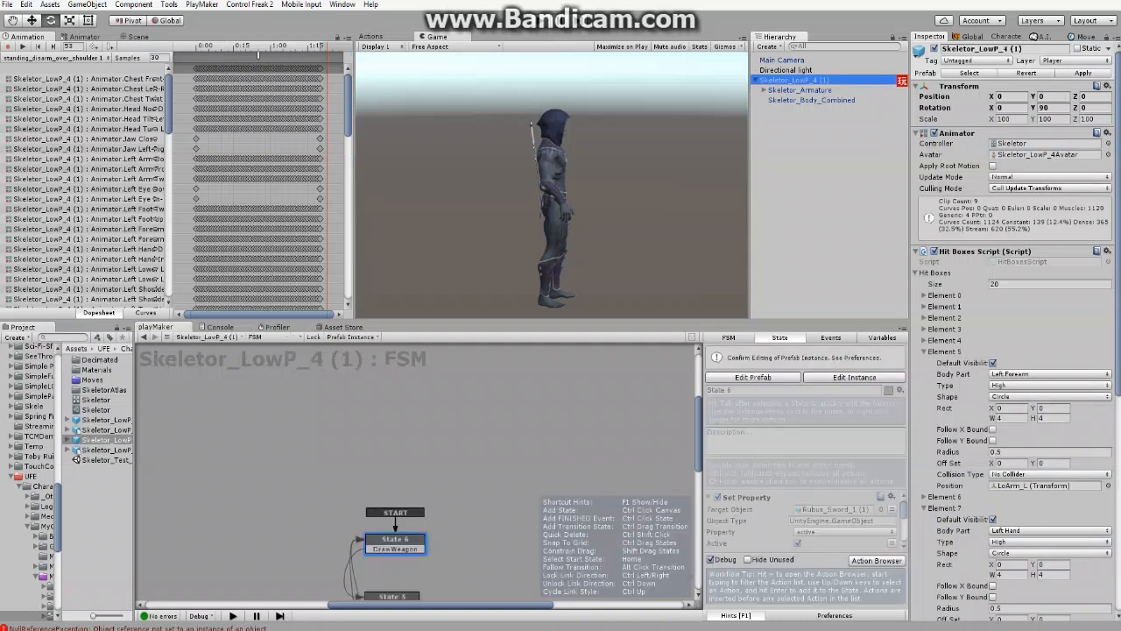
{"action": "left_click", "coordinate": [54, 56]}
{"action": "left_click", "coordinate": [52, 85]}
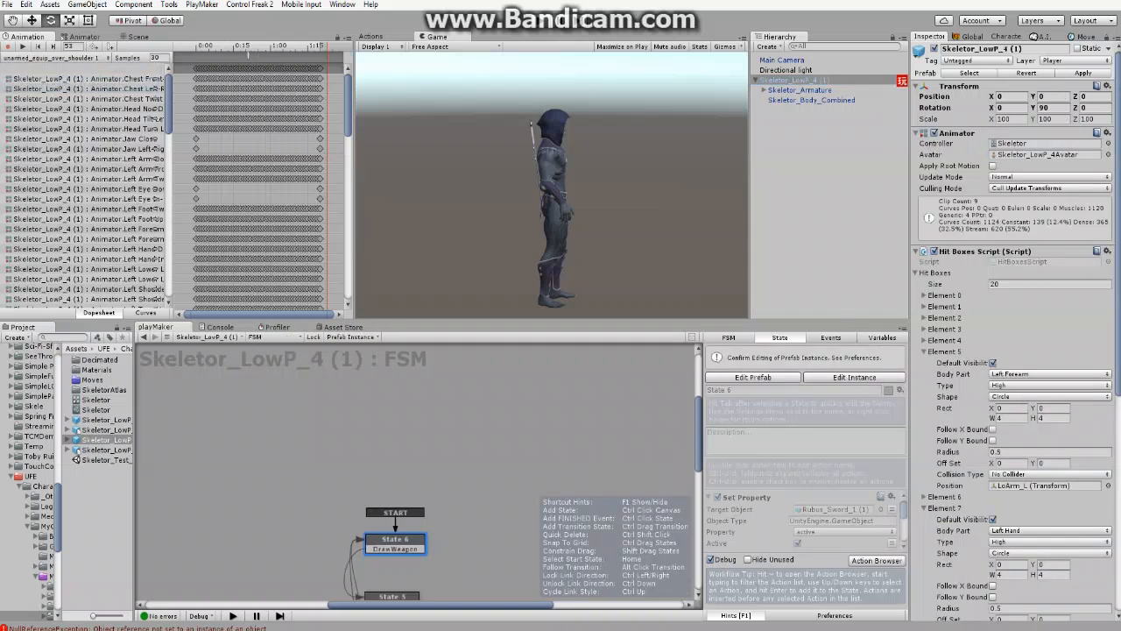
- Examine the sword on the character's back, then step through the unarmed_equip_over_shoulder 1 clip frame by frame and stop at frame 21
{"action": "key", "text": "ctrl+1"}
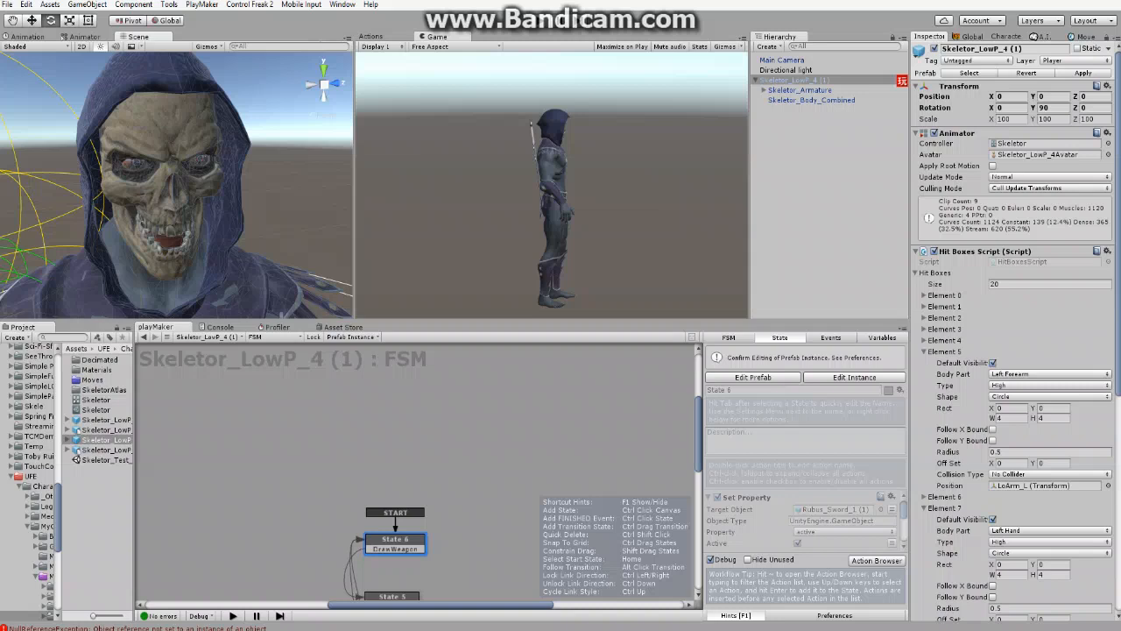
{"action": "left_click_drag", "start_coordinate": [131, 184], "coordinate": [224, 197], "text": "alt"}
{"action": "middle_click_drag", "start_coordinate": [223, 197], "coordinate": [168, 140]}
{"action": "middle_click_drag", "start_coordinate": [333, 127], "coordinate": [304, 188]}
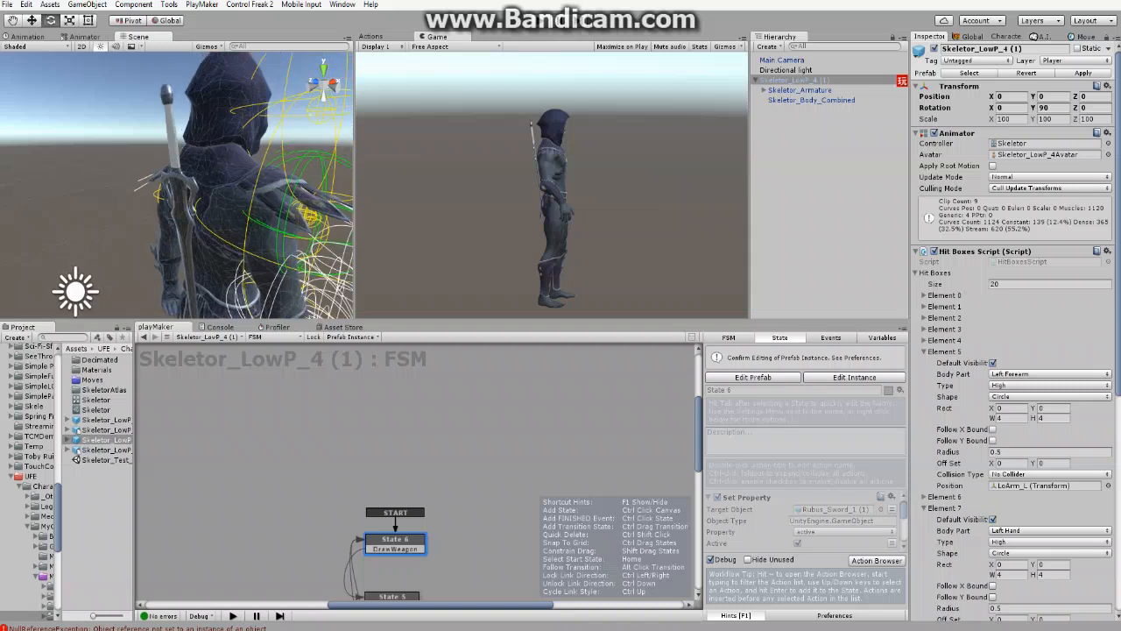
{"action": "key", "text": "ctrl+6"}
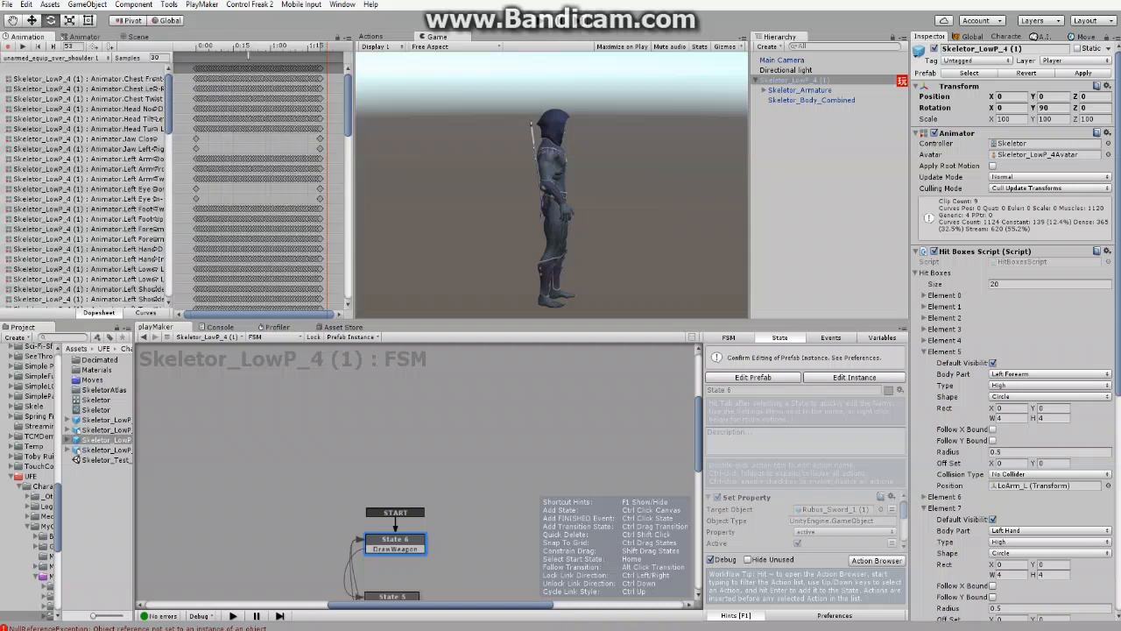
{"action": "key", "text": "period"}
{"action": "key", "text": "period"}
{"action": "key", "text": "period"}
{"action": "key", "text": "period"}
{"action": "key", "text": "period"}
{"action": "key", "text": "period"}
{"action": "key", "text": "period"}
{"action": "key", "text": "period"}
{"action": "key", "text": "period"}
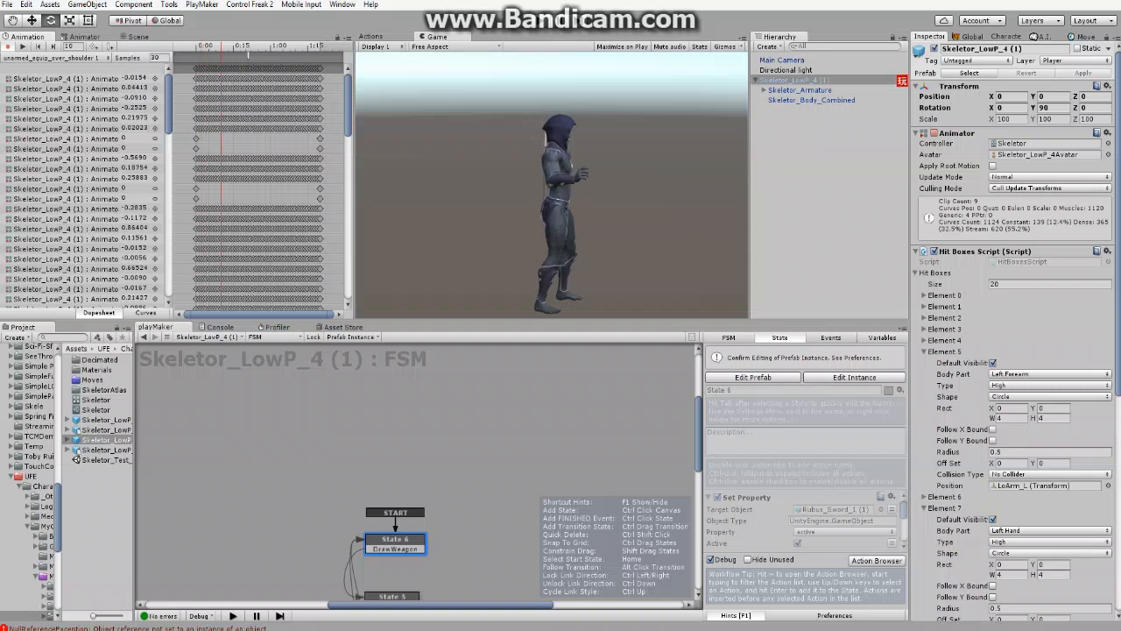
{"action": "key", "text": "period"}
{"action": "key", "text": "period"}
{"action": "key", "text": "period"}
{"action": "key", "text": "period"}
{"action": "key", "text": "period"}
{"action": "key", "text": "period"}
{"action": "key", "text": "period"}
{"action": "key", "text": "period"}
{"action": "key", "text": "period"}
{"action": "key", "text": "period"}
{"action": "key", "text": "period"}
{"action": "key", "text": "period"}
{"action": "key", "text": "period"}
{"action": "key", "text": "period"}
{"action": "key", "text": "period"}
{"action": "key", "text": "period"}
{"action": "key", "text": "period"}
{"action": "key", "text": "period"}
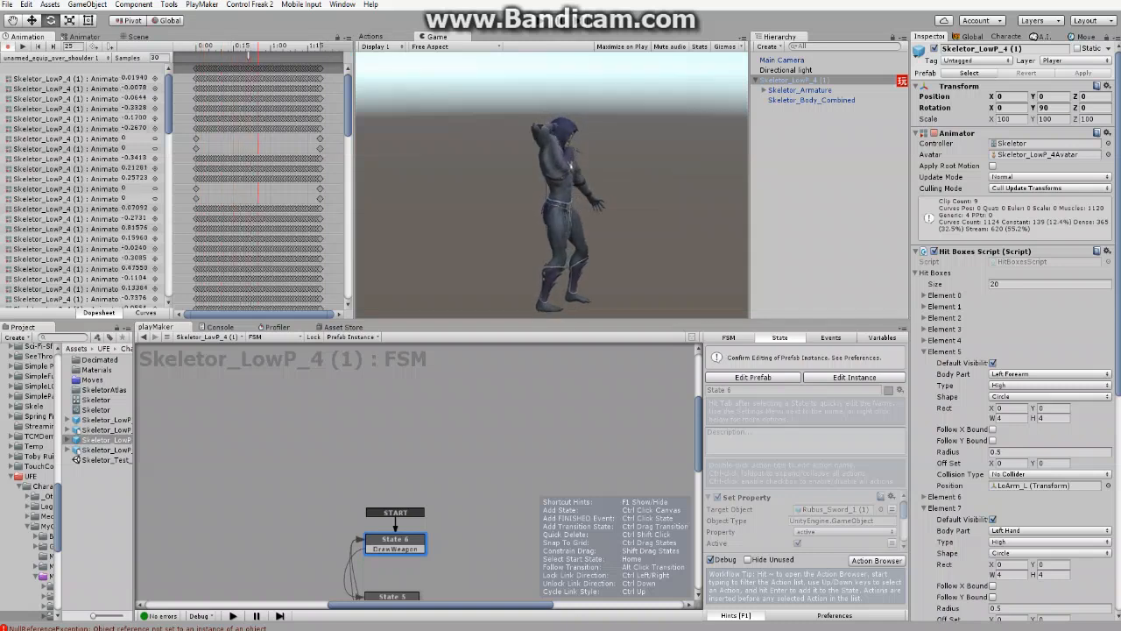
{"action": "key", "text": "period"}
{"action": "key", "text": "period"}
{"action": "key", "text": "period"}
{"action": "key", "text": "period"}
{"action": "key", "text": "period"}
{"action": "key", "text": "period"}
{"action": "key", "text": "period"}
{"action": "key", "text": "period"}
{"action": "key", "text": "period"}
{"action": "key", "text": "period"}
{"action": "key", "text": "period"}
{"action": "key", "text": "period"}
{"action": "key", "text": "period"}
{"action": "key", "text": "period"}
{"action": "key", "text": "period"}
{"action": "key", "text": "period"}
{"action": "key", "text": "period"}
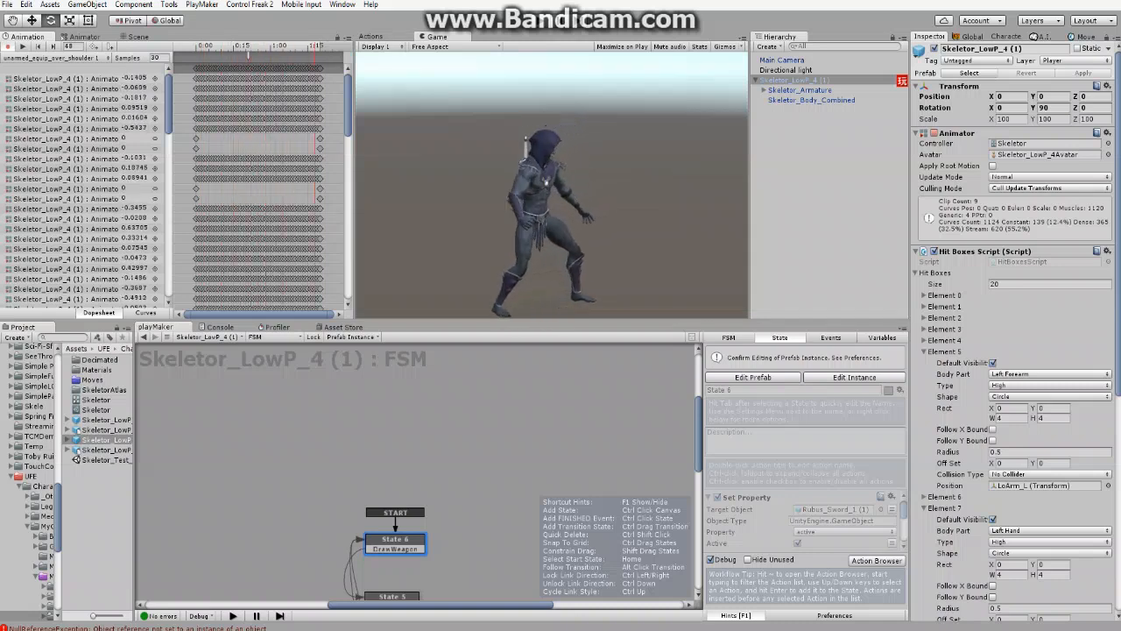
{"action": "key", "text": "comma"}
{"action": "key", "text": "comma"}
{"action": "key", "text": "comma"}
{"action": "key", "text": "comma"}
{"action": "key", "text": "comma"}
{"action": "key", "text": "comma"}
{"action": "key", "text": "comma"}
{"action": "key", "text": "comma"}
{"action": "key", "text": "comma"}
{"action": "key", "text": "comma"}
{"action": "key", "text": "comma"}
{"action": "key", "text": "comma"}
{"action": "key", "text": "comma"}
{"action": "key", "text": "comma"}
{"action": "key", "text": "comma"}
{"action": "key", "text": "comma"}
{"action": "key", "text": "comma"}
{"action": "key", "text": "comma"}
{"action": "key", "text": "comma"}
{"action": "key", "text": "comma"}
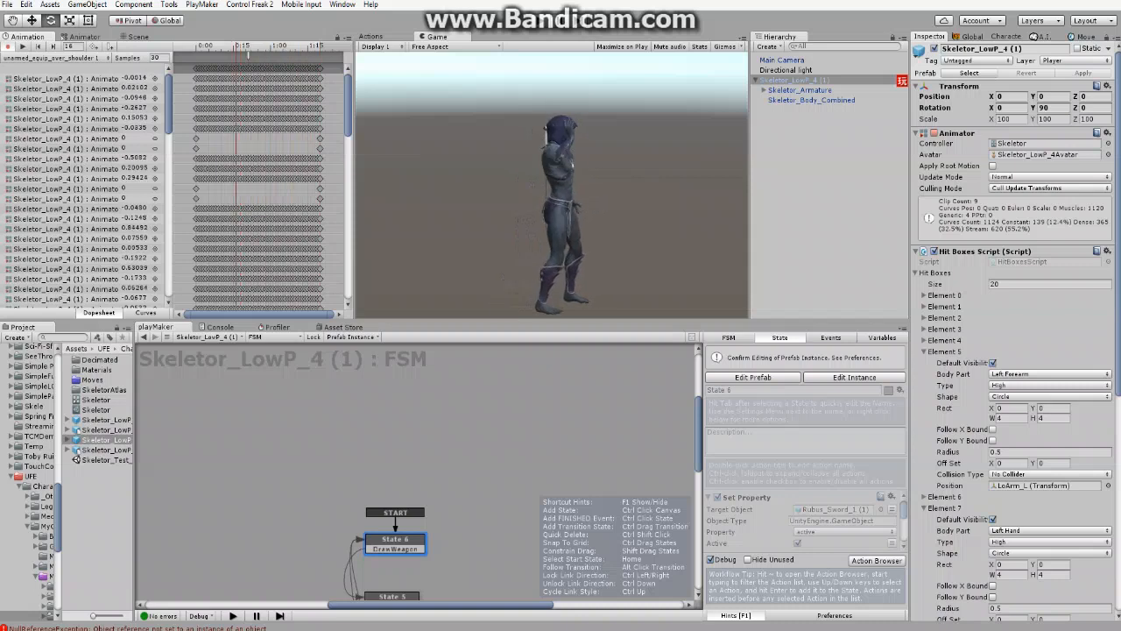
{"action": "key", "text": "comma"}
{"action": "key", "text": "comma"}
{"action": "key", "text": "period"}
{"action": "key", "text": "period"}
{"action": "key", "text": "period"}
{"action": "key", "text": "period"}
{"action": "key", "text": "period"}
{"action": "key", "text": "period"}
{"action": "key", "text": "period"}
{"action": "key", "text": "period"}
{"action": "key", "text": "period"}
{"action": "key", "text": "period"}
{"action": "key", "text": "period"}
{"action": "key", "text": "period"}
{"action": "key", "text": "period"}
{"action": "key", "text": "period"}
{"action": "key", "text": "period"}
{"action": "key", "text": "period"}
{"action": "key", "text": "period"}
{"action": "key", "text": "period"}
{"action": "key", "text": "period"}
{"action": "key", "text": "period"}
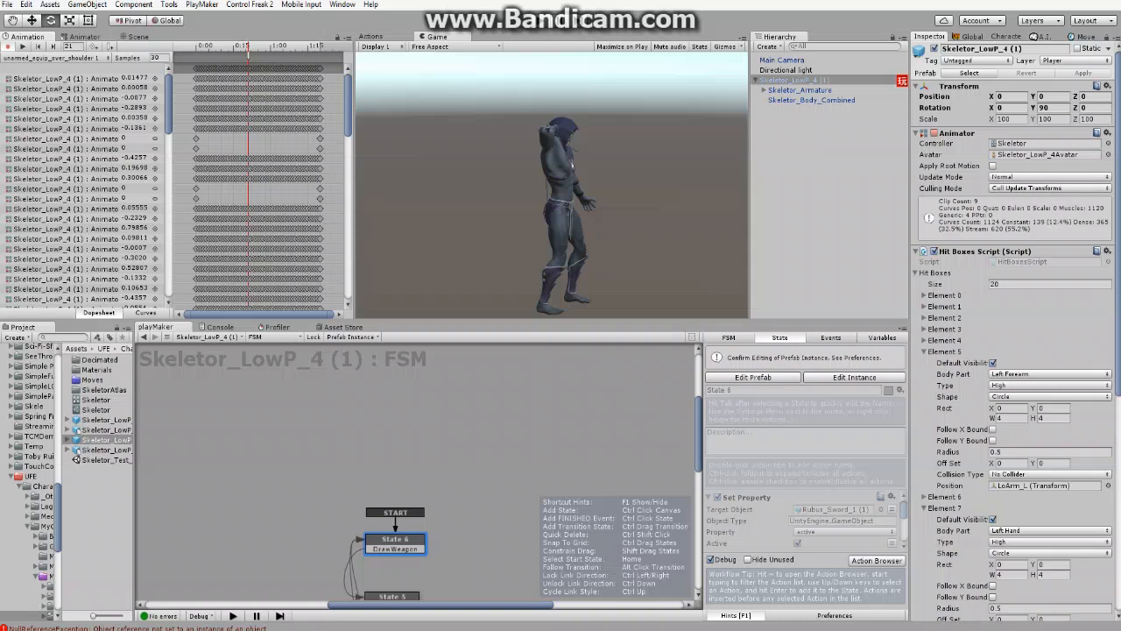
- Expand the Skeletor armature, focus the scene on the holstered Rubus_Sword_1 (1) under Spine1, and expand Spine2
{"action": "left_click", "coordinate": [764, 90]}
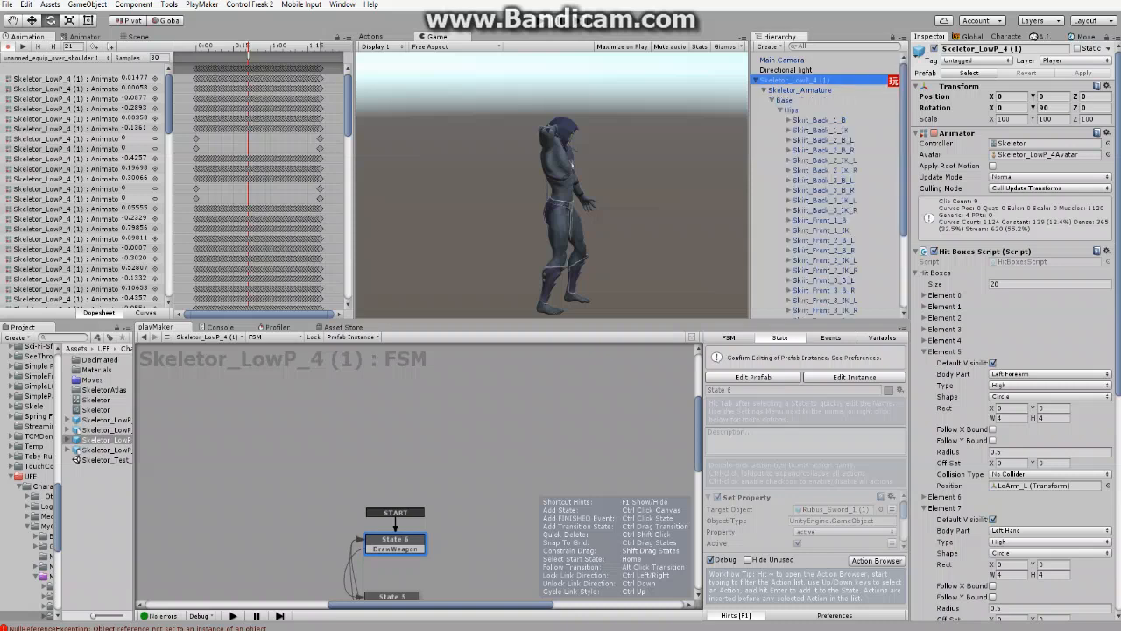
{"action": "scroll", "coordinate": [828, 184], "scroll_direction": "down", "scroll_amount": 4}
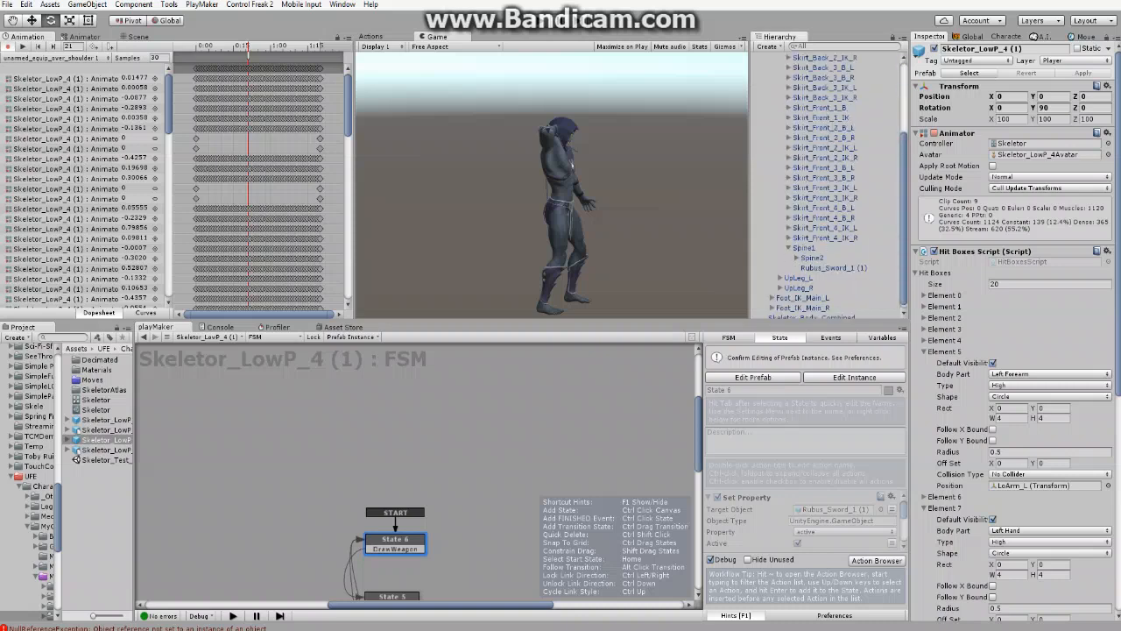
{"action": "left_click", "coordinate": [833, 267]}
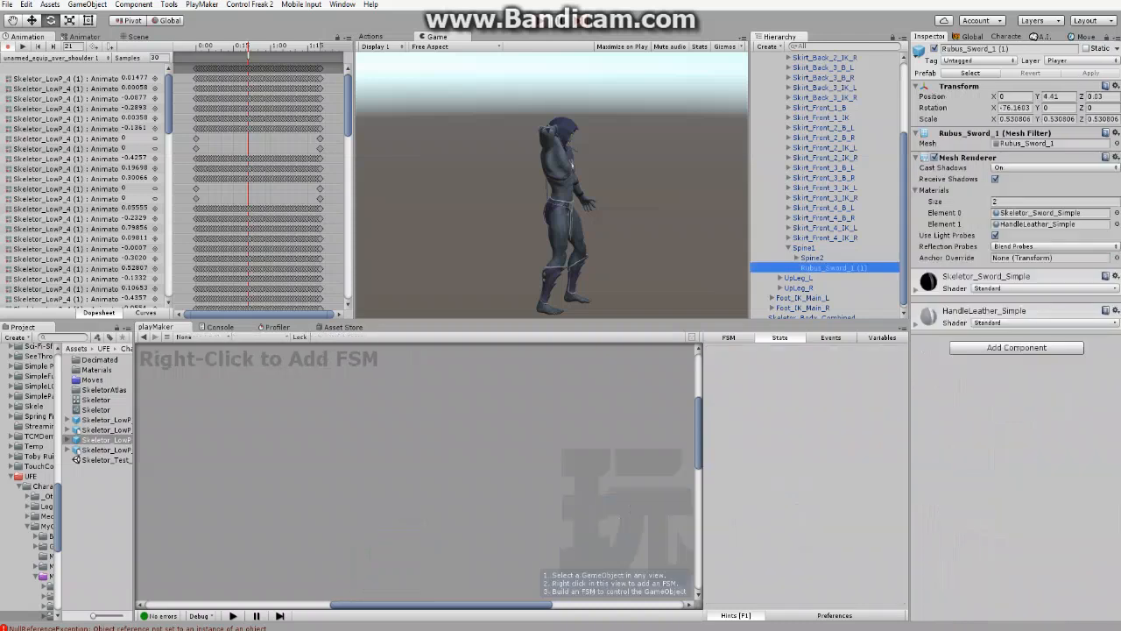
{"action": "double_click", "coordinate": [833, 268]}
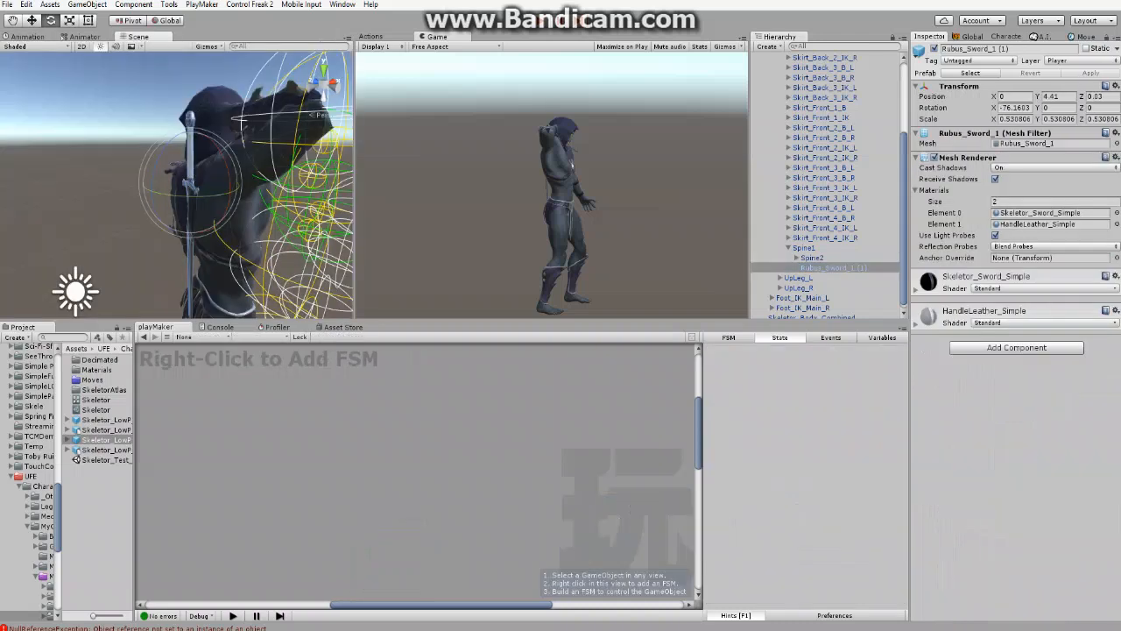
{"action": "left_click", "coordinate": [796, 258]}
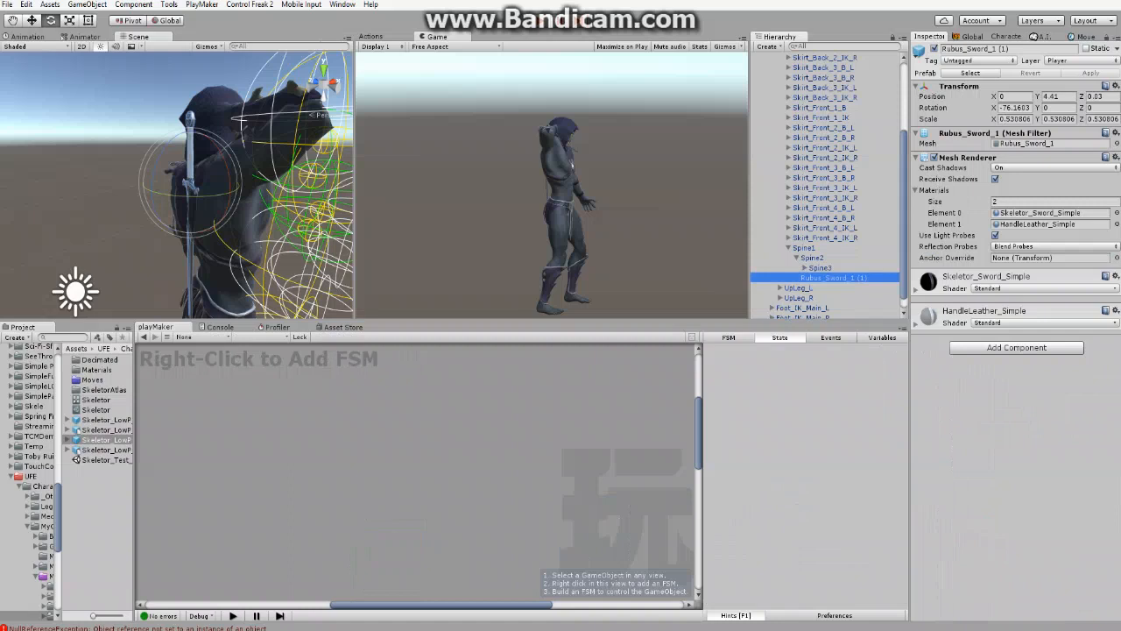
- Enable instance editing for State 6 of the Skeletor_LowP_4 (1) FSM and locate the Set Property target Rubus_Sword_Right in the hierarchy
{"action": "scroll", "coordinate": [827, 184], "scroll_direction": "up", "scroll_amount": 5}
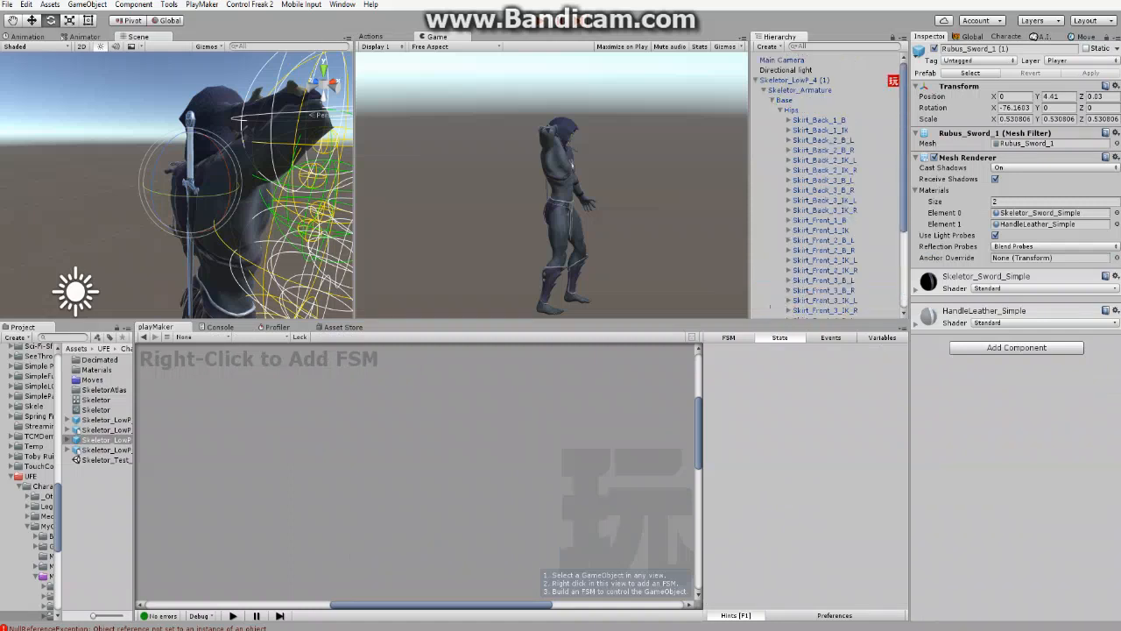
{"action": "left_click", "coordinate": [794, 79]}
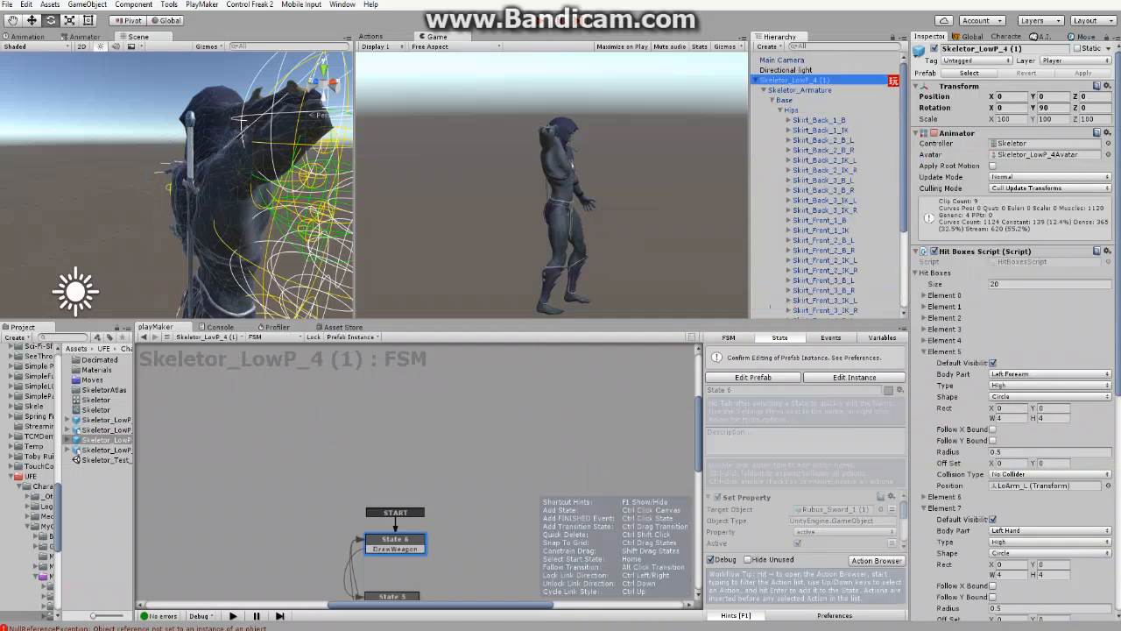
{"action": "left_click", "coordinate": [395, 538]}
{"action": "left_click", "coordinate": [854, 376]}
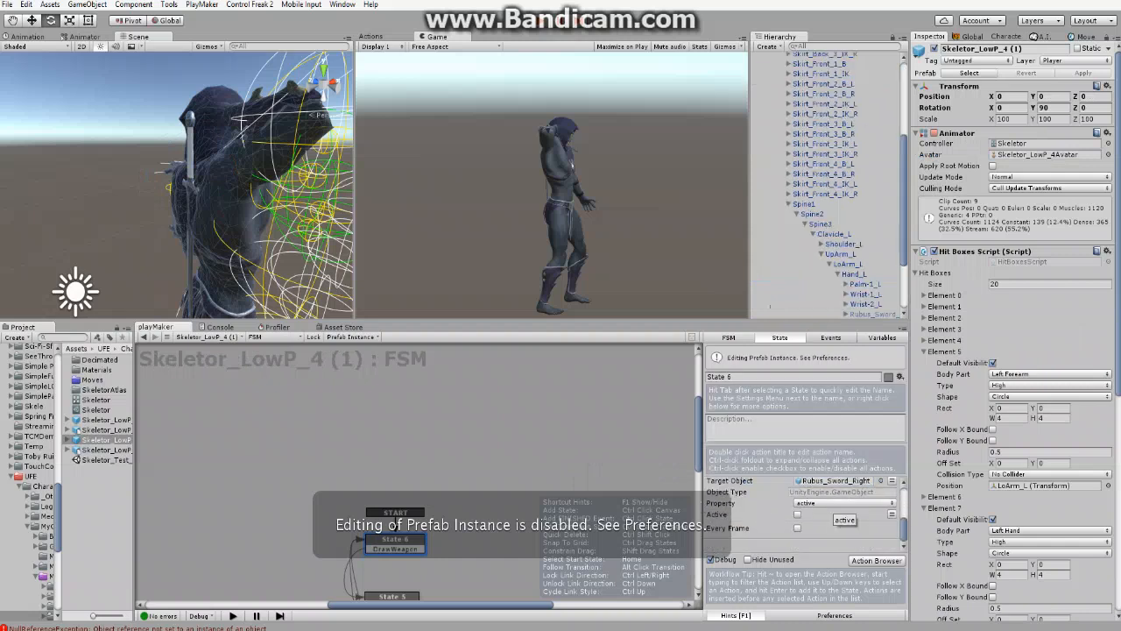
{"action": "left_click", "coordinate": [835, 481]}
- Activate the Rubus_Sword_Left object under Hand_L and the Rubus_Sword_Right object under Hand_R
{"action": "left_click", "coordinate": [872, 223]}
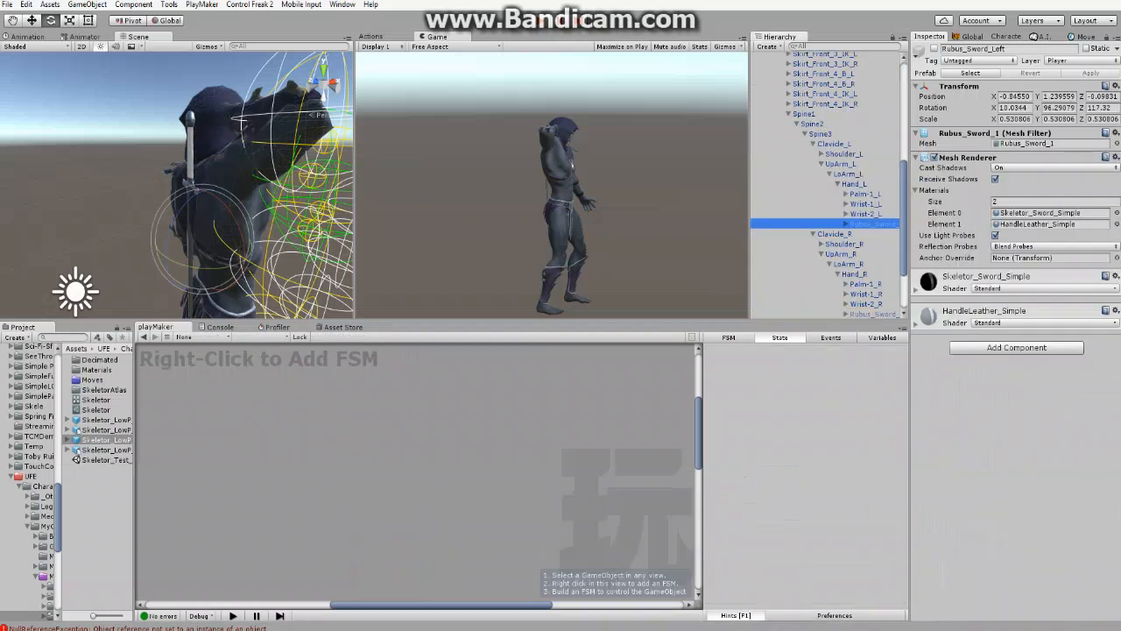
{"action": "left_click", "coordinate": [854, 183]}
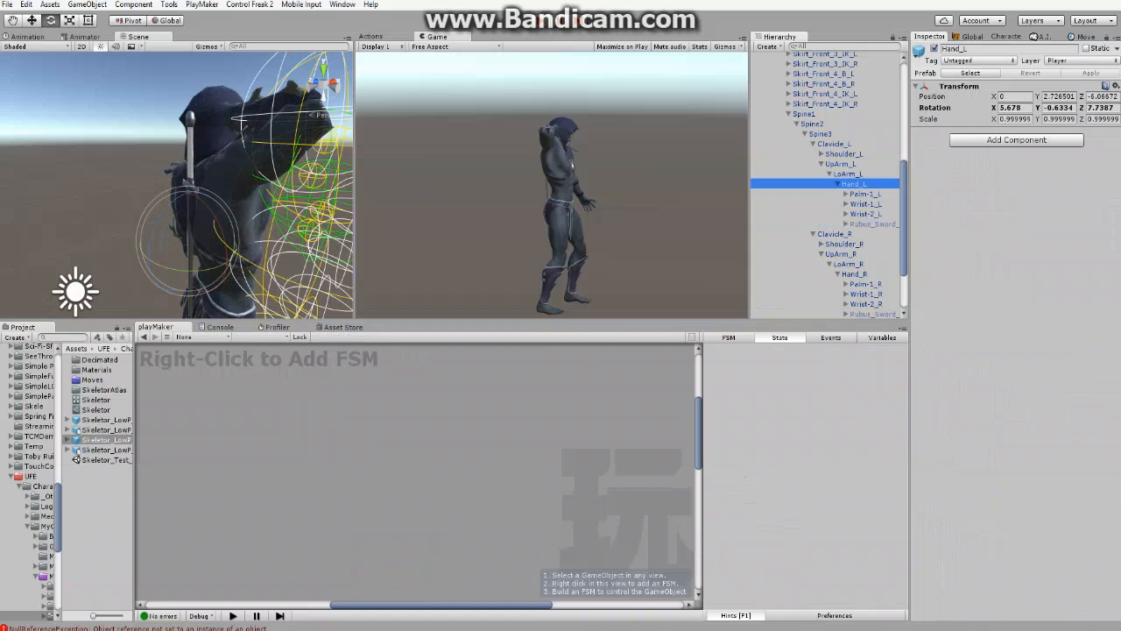
{"action": "left_click", "coordinate": [871, 223]}
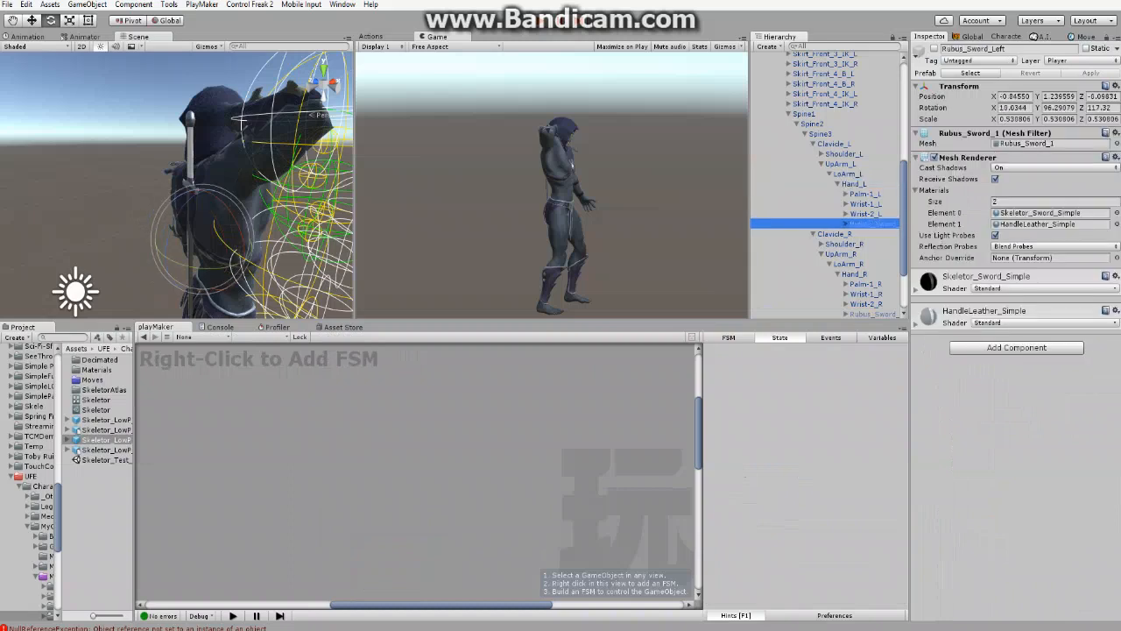
{"action": "left_click", "coordinate": [934, 48]}
{"action": "scroll", "coordinate": [827, 184], "scroll_direction": "down", "scroll_amount": 2}
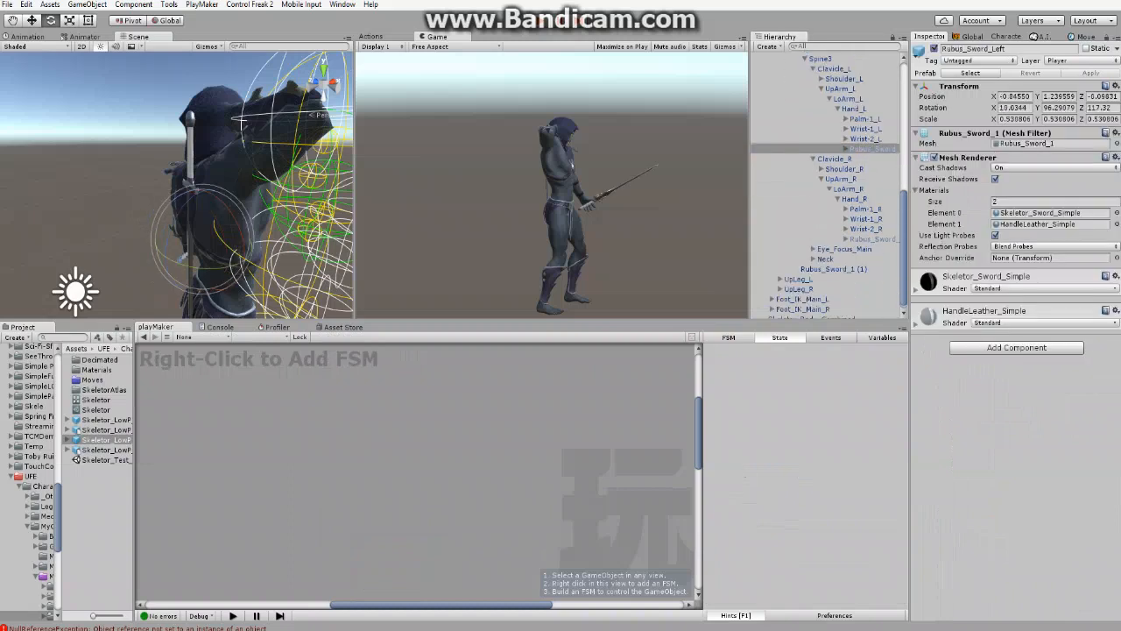
{"action": "left_click", "coordinate": [872, 238]}
{"action": "left_click", "coordinate": [933, 48]}
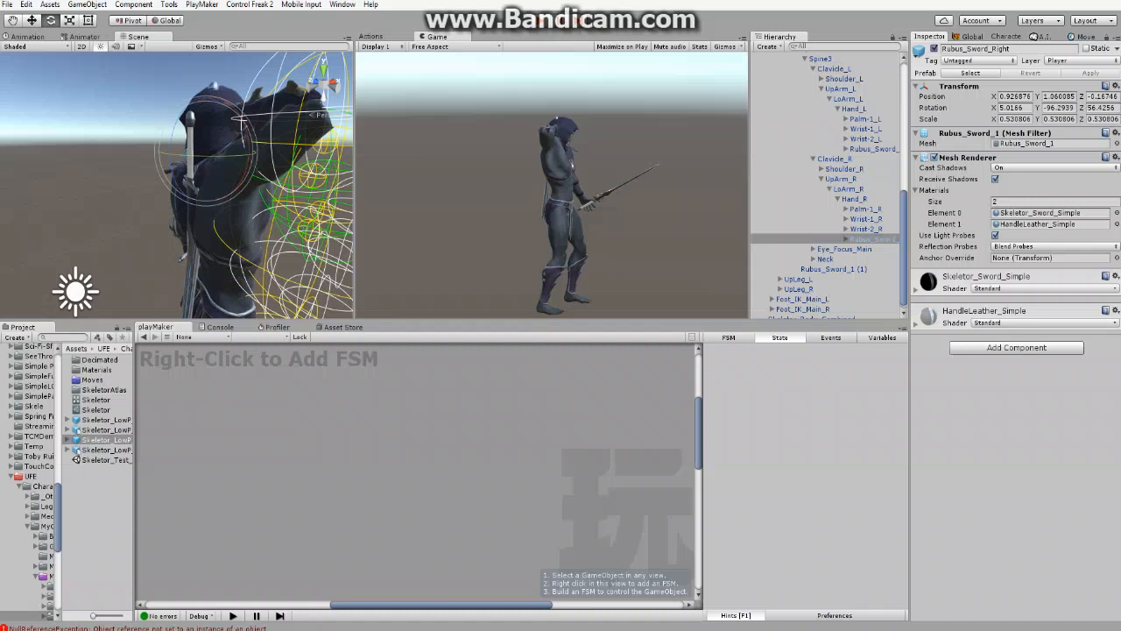
- Expand both hand swords to show their child objects and widen the hierarchy so their full names are readable
{"action": "left_click", "coordinate": [846, 149]}
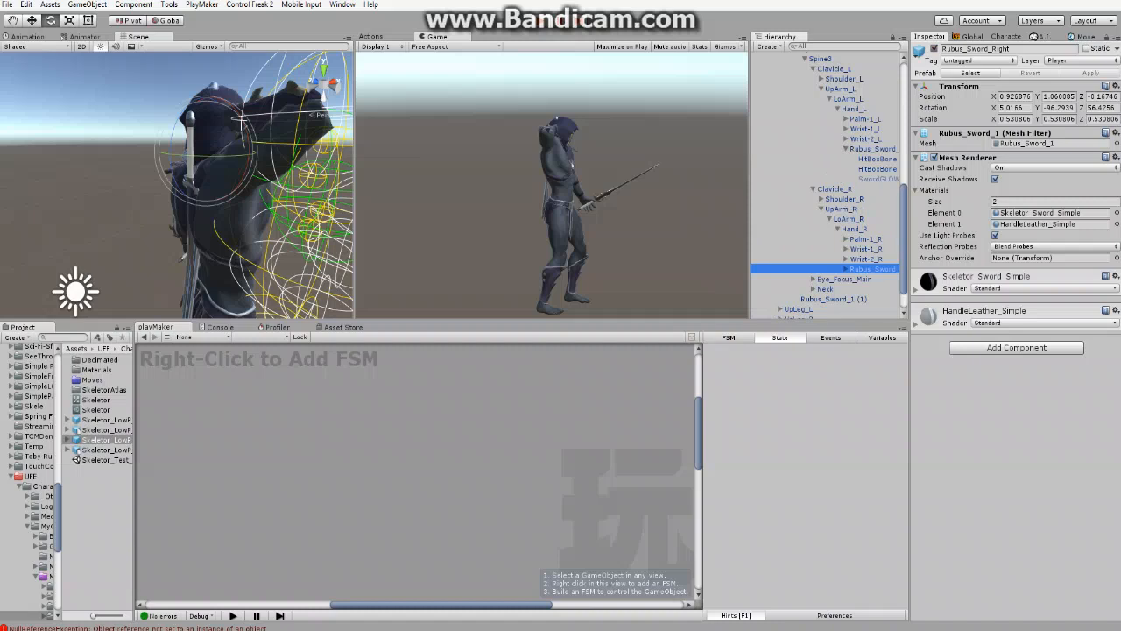
{"action": "key", "text": "Right"}
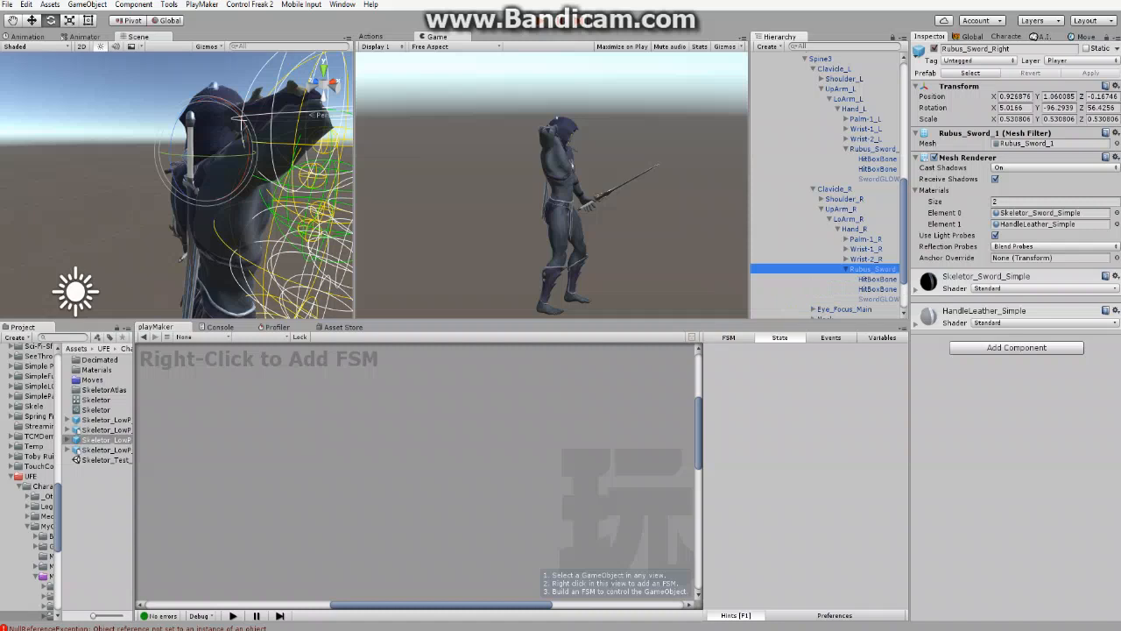
{"action": "left_click_drag", "start_coordinate": [750, 176], "coordinate": [733, 175]}
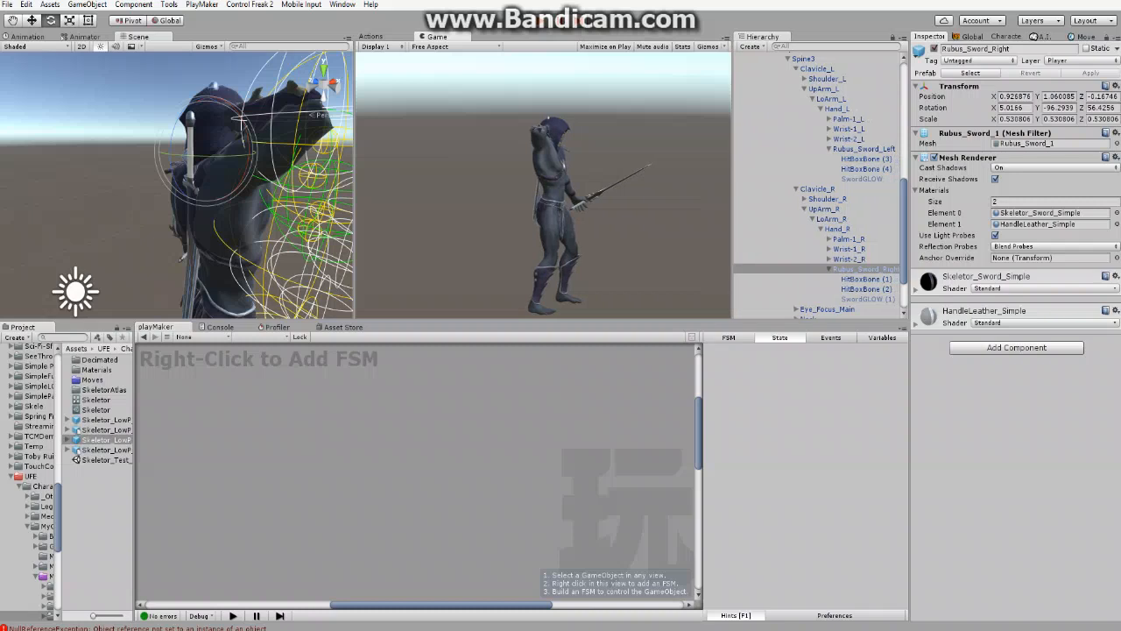
- Inspect HitBoxBone (3) and HitBoxBone (4) on Rubus_Sword_Left, viewing their positions along the blade in the scene
{"action": "left_click", "coordinate": [861, 158]}
{"action": "left_click", "coordinate": [865, 168]}
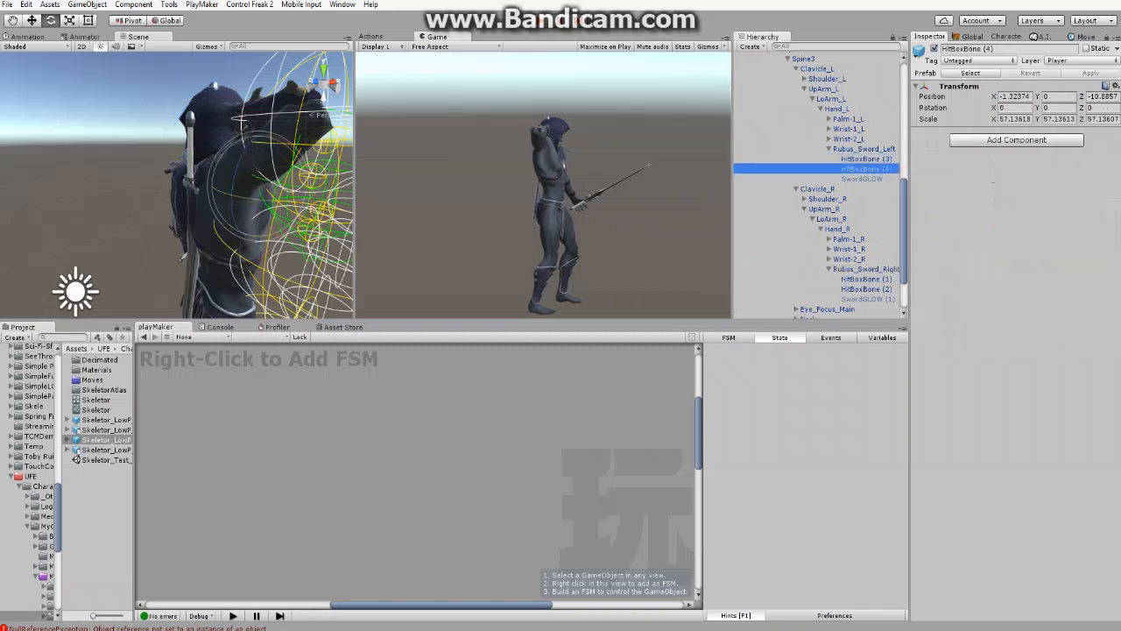
{"action": "middle_click_drag", "start_coordinate": [176, 184], "coordinate": [315, 183]}
{"action": "left_click_drag", "start_coordinate": [994, 182], "coordinate": [257, 83], "text": "alt"}
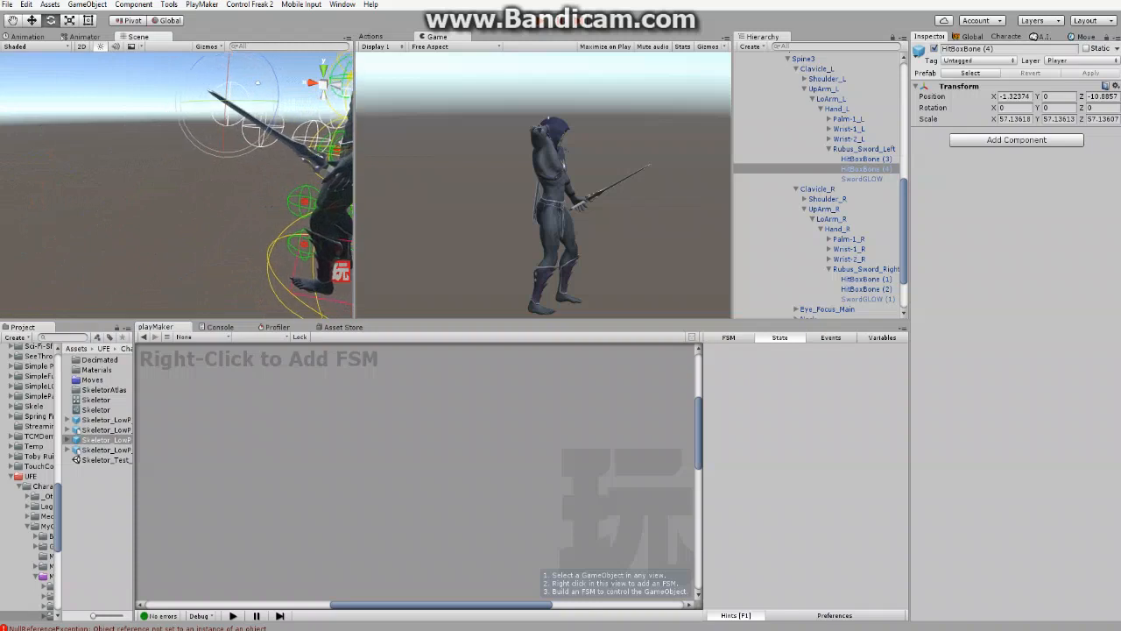
{"action": "left_click", "coordinate": [866, 158]}
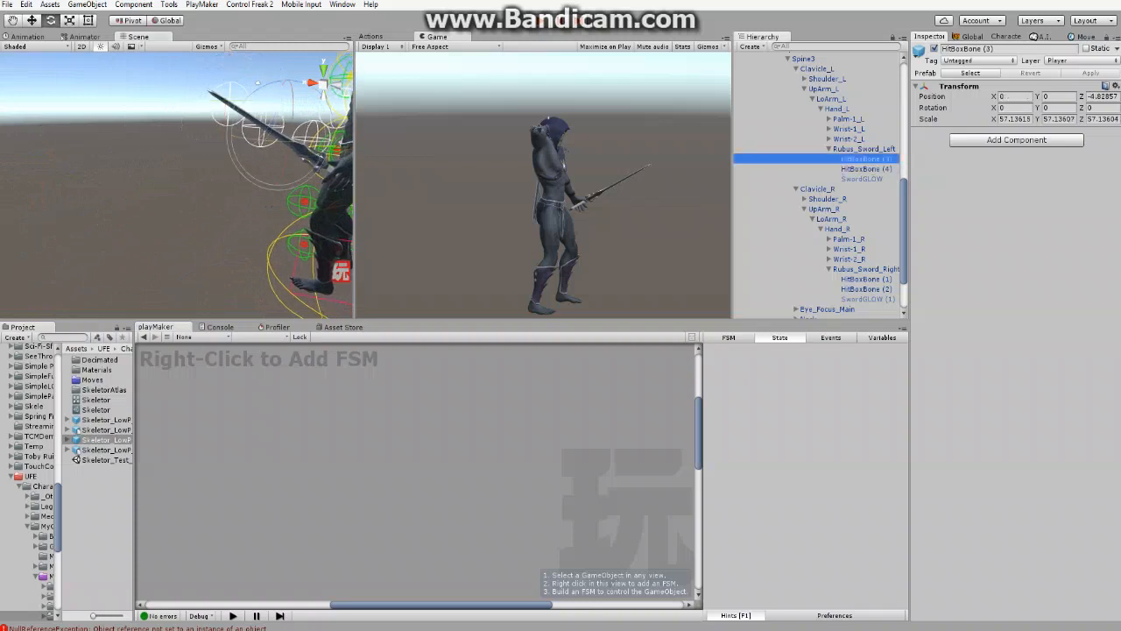
{"action": "left_click", "coordinate": [865, 168]}
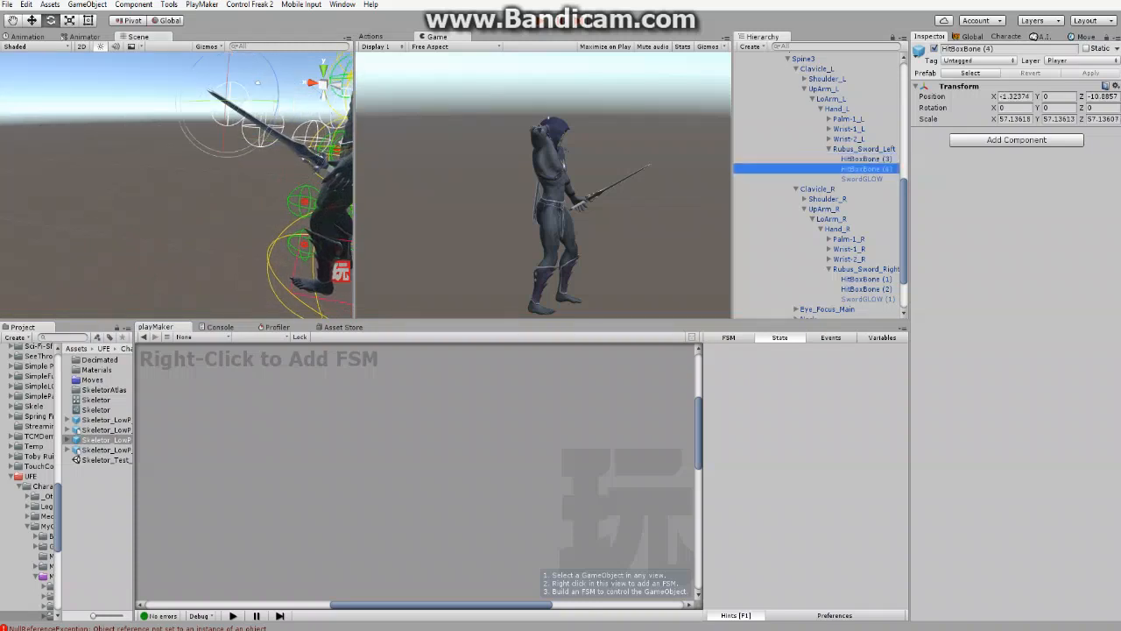
{"action": "left_click_drag", "start_coordinate": [257, 84], "coordinate": [257, 81], "text": "alt"}
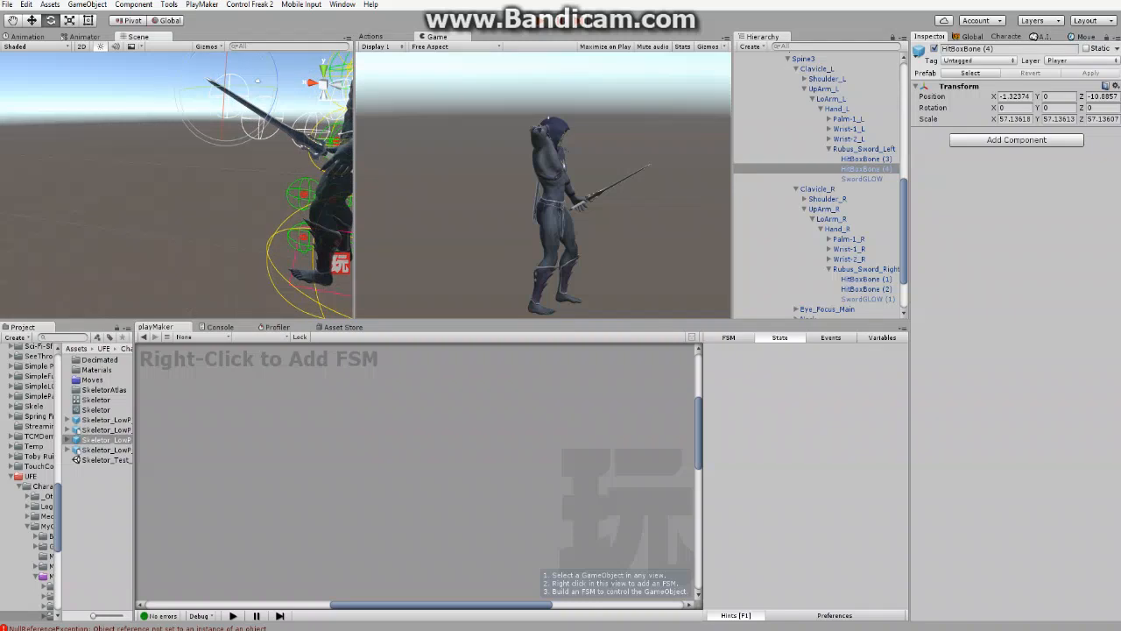
- Switch to the web browser and view the beginning of the "Draw and holster a weapon" topic on the UFE forum
{"action": "left_click", "coordinate": [594, 630]}
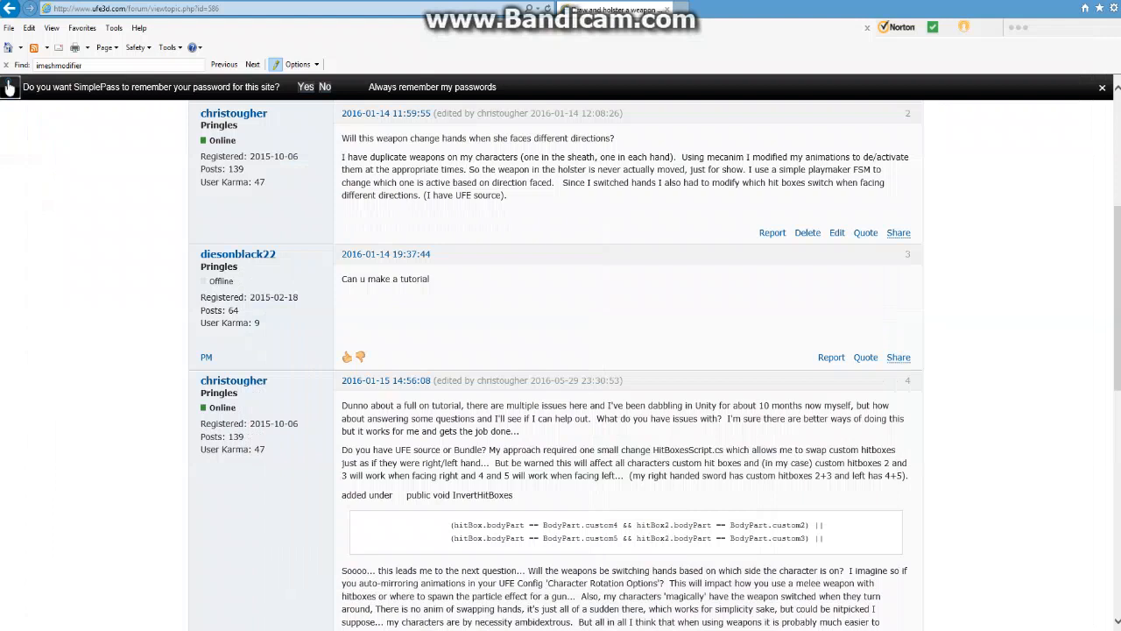
{"action": "scroll", "coordinate": [9, 88], "scroll_direction": "up", "scroll_amount": 4}
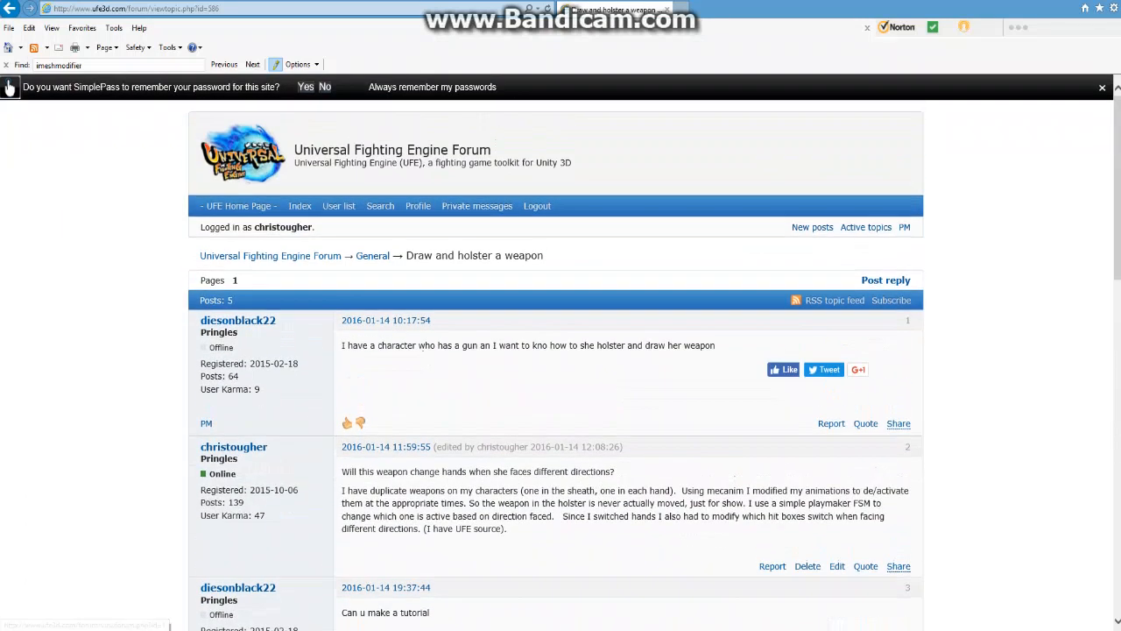
- Highlight the "Draw and holster a weapon" topic title and review the forum reply with the InvertHitBoxes code for swapping custom hit boxes
{"action": "left_click_drag", "start_coordinate": [543, 255], "coordinate": [433, 255]}
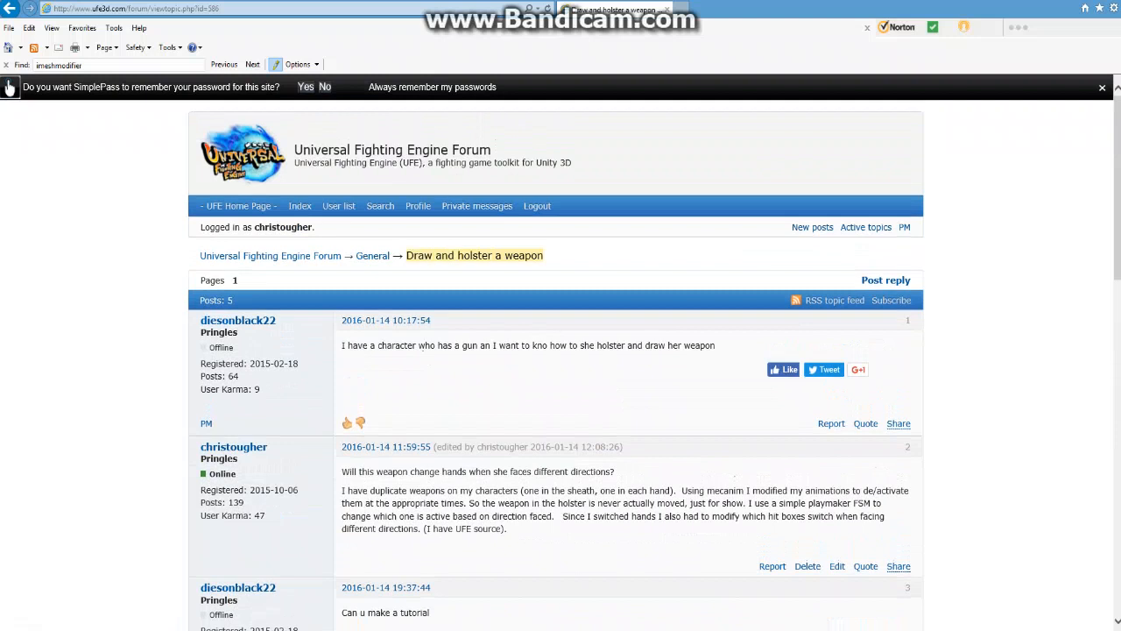
{"action": "scroll", "coordinate": [8, 87], "scroll_direction": "down", "scroll_amount": 5}
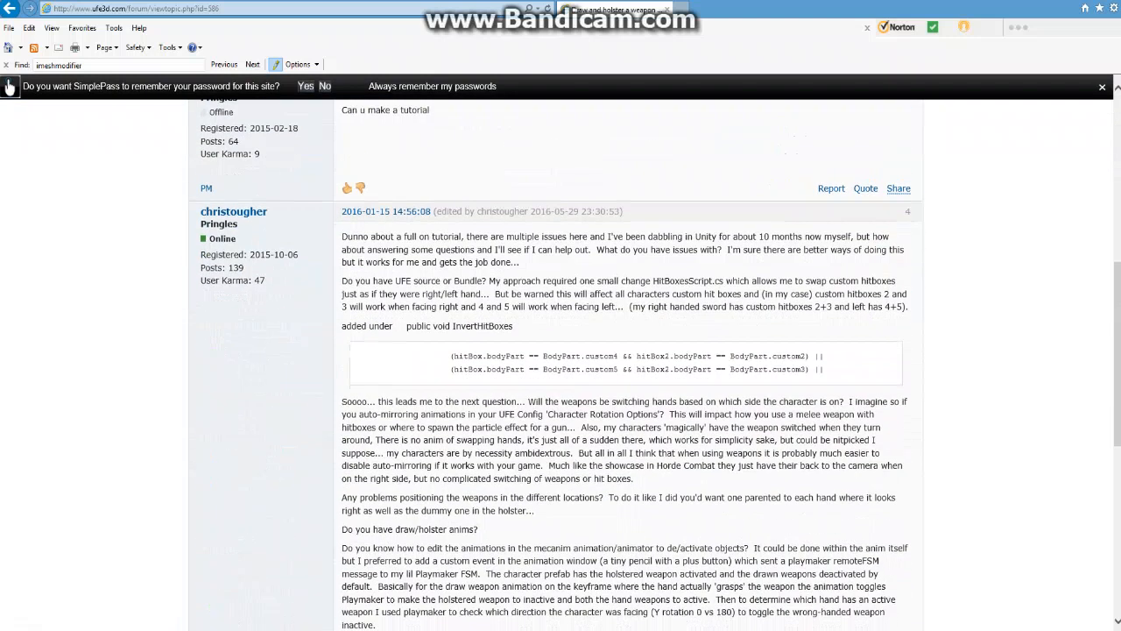
{"action": "left_click_drag", "start_coordinate": [823, 369], "coordinate": [356, 356]}
{"action": "key", "text": "alt+Tab"}
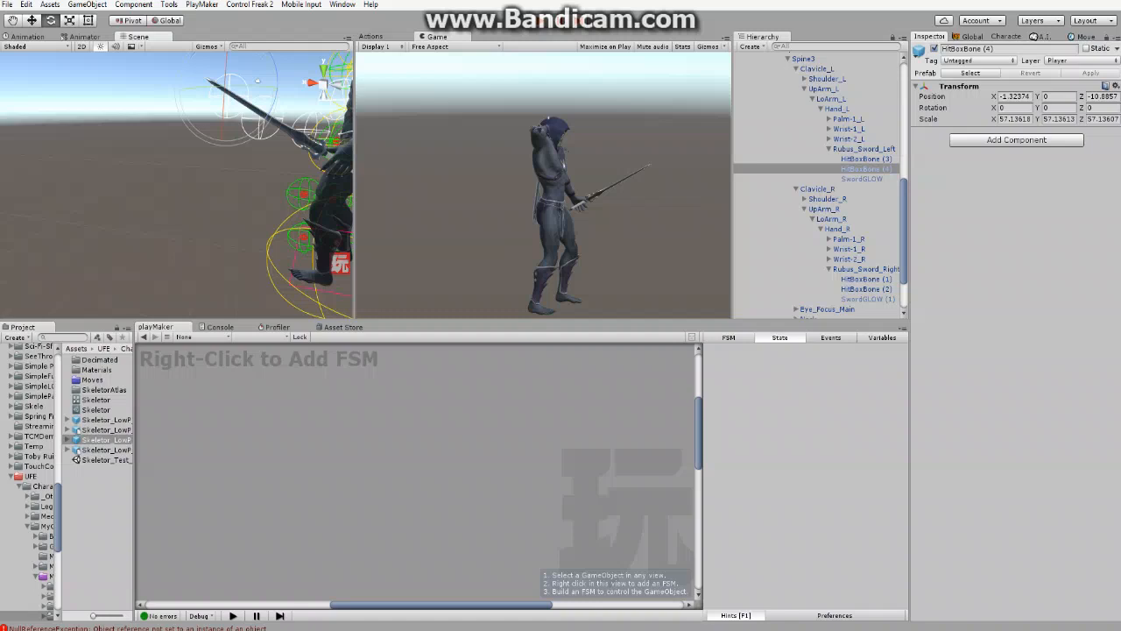
{"action": "key", "text": "alt+Tab"}
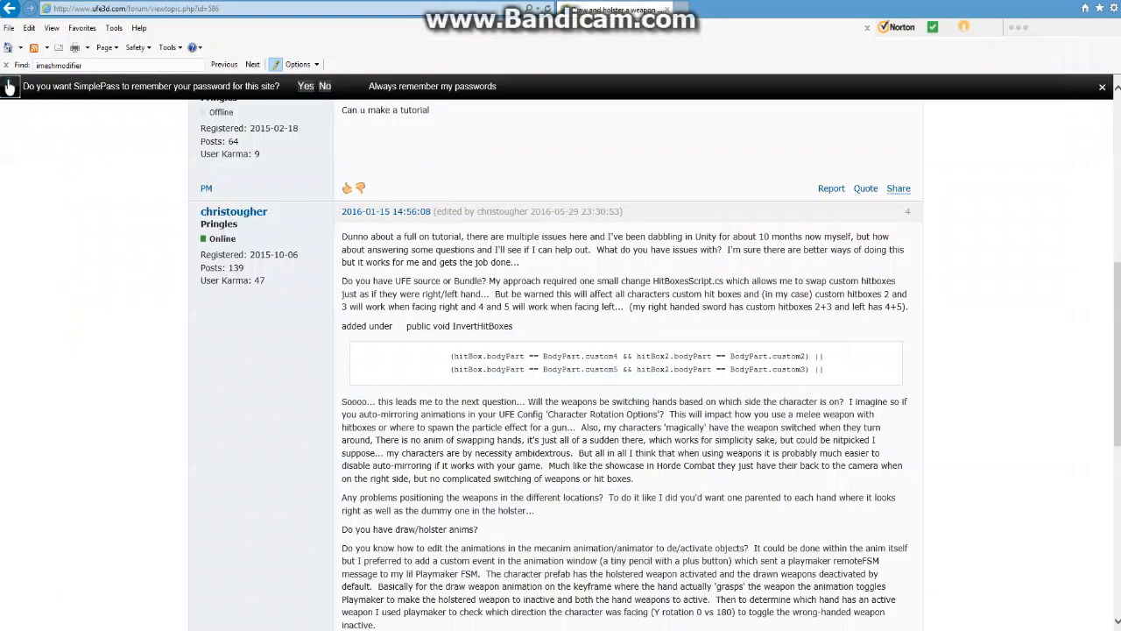
- Switch to Unity and deactivate the Rubus_Sword_Left object under Hand_L
{"action": "key", "text": "alt+Tab"}
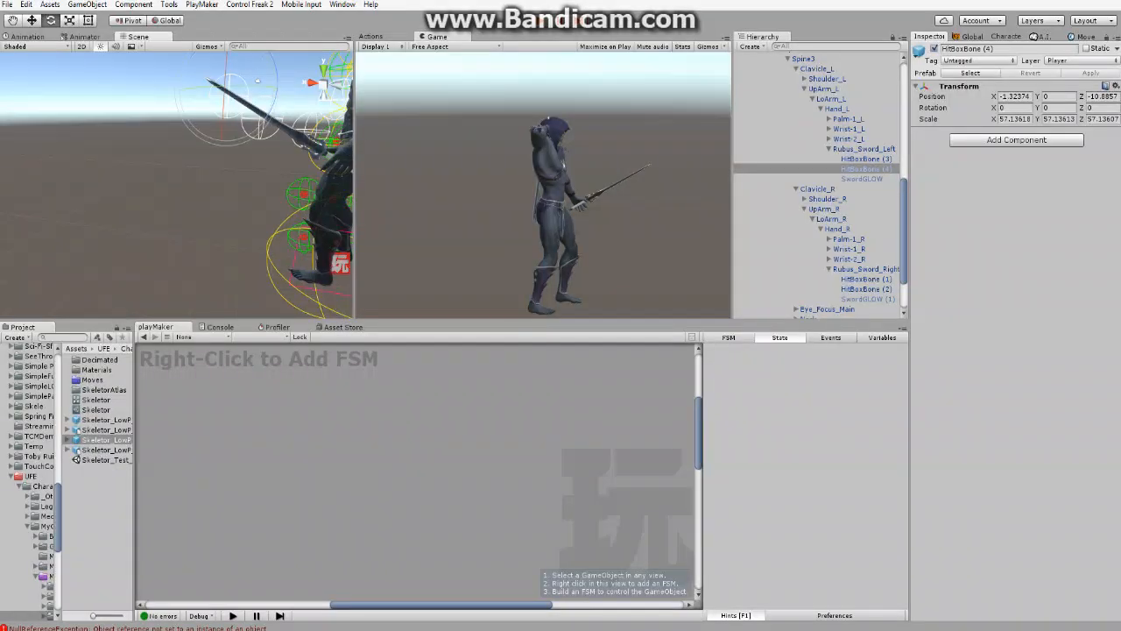
{"action": "scroll", "coordinate": [819, 184], "scroll_direction": "up", "scroll_amount": 15}
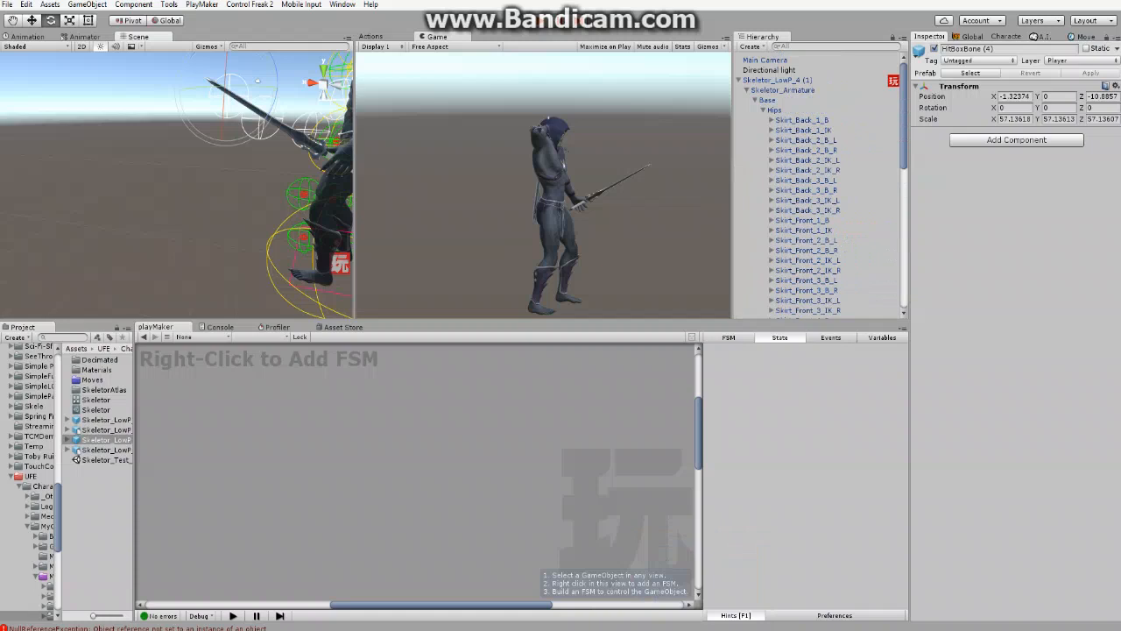
{"action": "scroll", "coordinate": [819, 184], "scroll_direction": "down", "scroll_amount": 8}
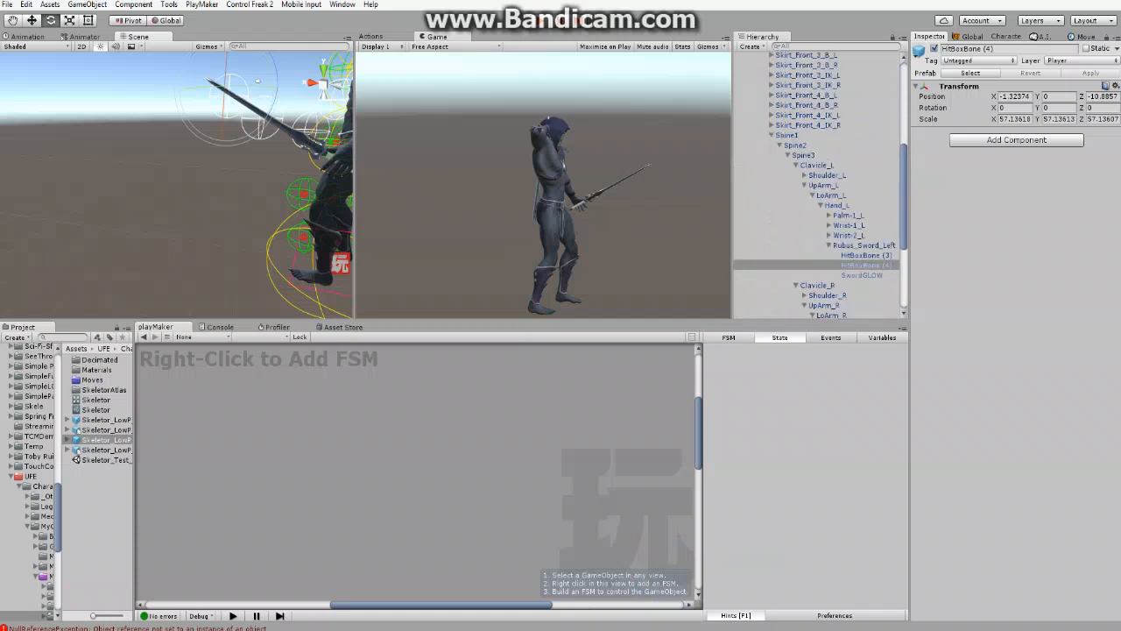
{"action": "left_click", "coordinate": [863, 245]}
{"action": "left_click", "coordinate": [934, 49]}
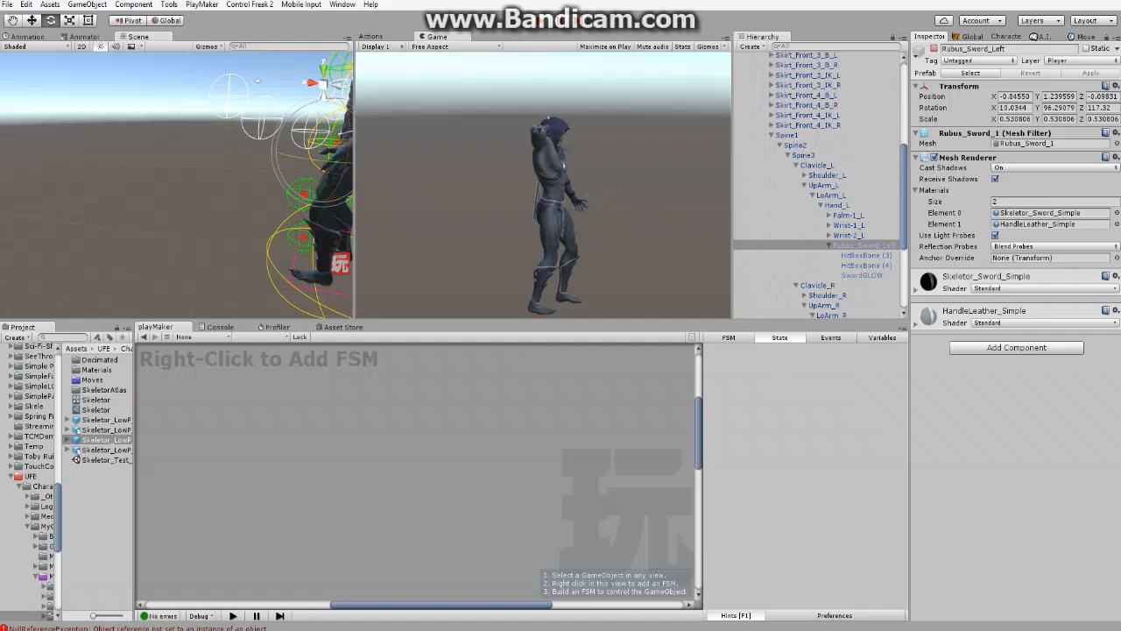
- Turn off animation recording and remove the Rubus_Sword_Left and Rubus_Sword_Right properties from the unarmed_equip_over_shoulder clip
{"action": "left_click", "coordinate": [27, 36]}
{"action": "left_click", "coordinate": [7, 46]}
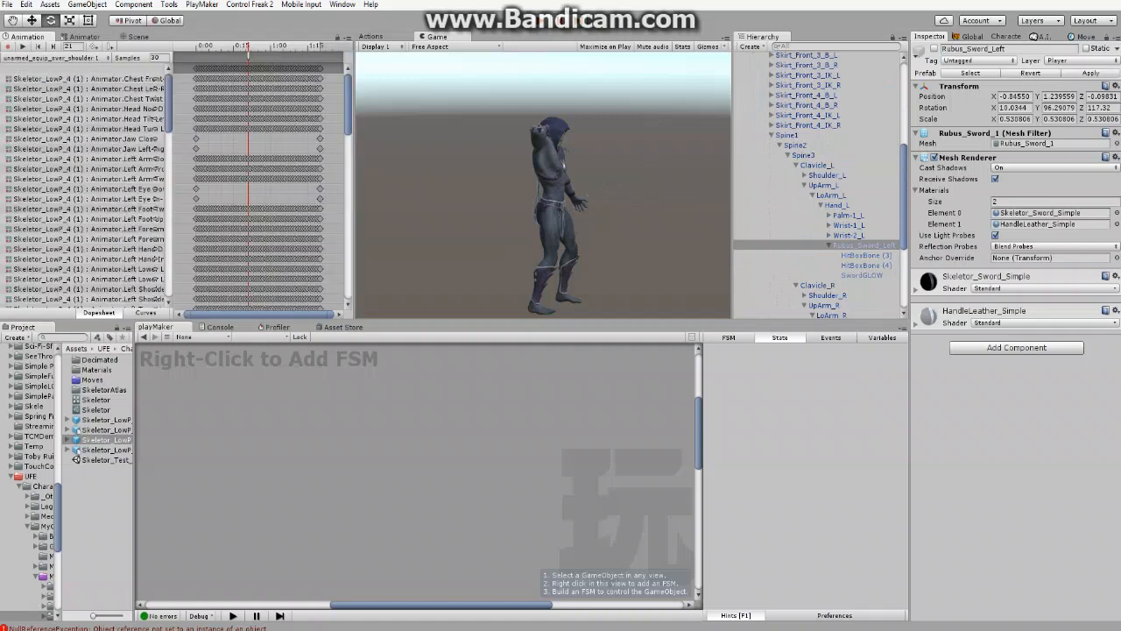
{"action": "scroll", "coordinate": [258, 175], "scroll_direction": "down", "scroll_amount": 2}
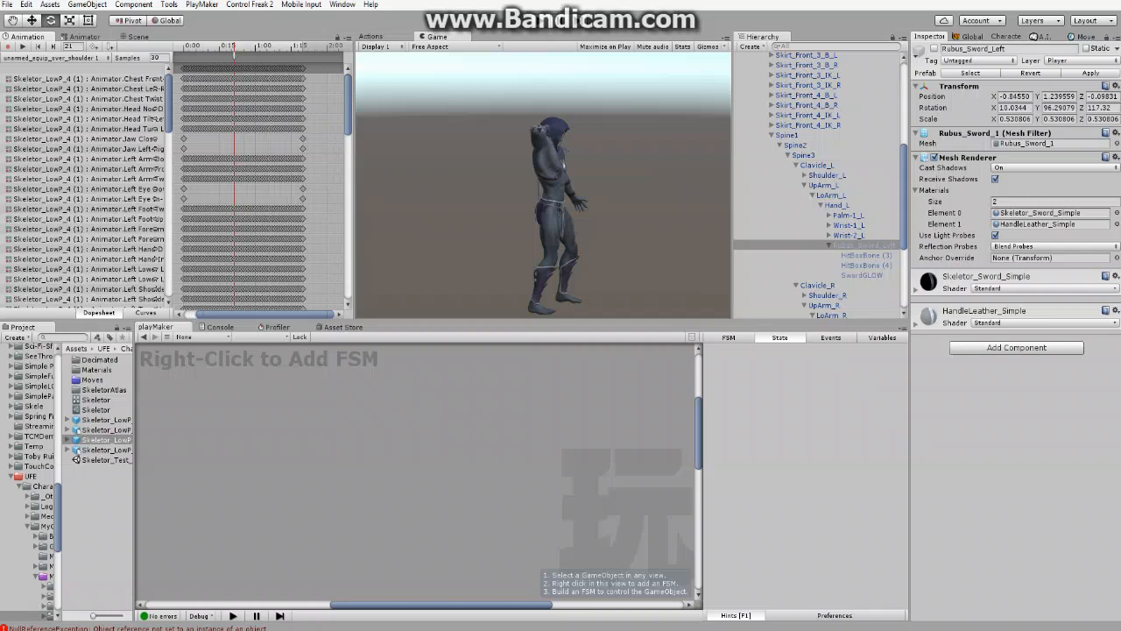
{"action": "scroll", "coordinate": [175, 189], "scroll_direction": "down", "scroll_amount": 1}
{"action": "scroll", "coordinate": [175, 189], "scroll_direction": "down", "scroll_amount": 10}
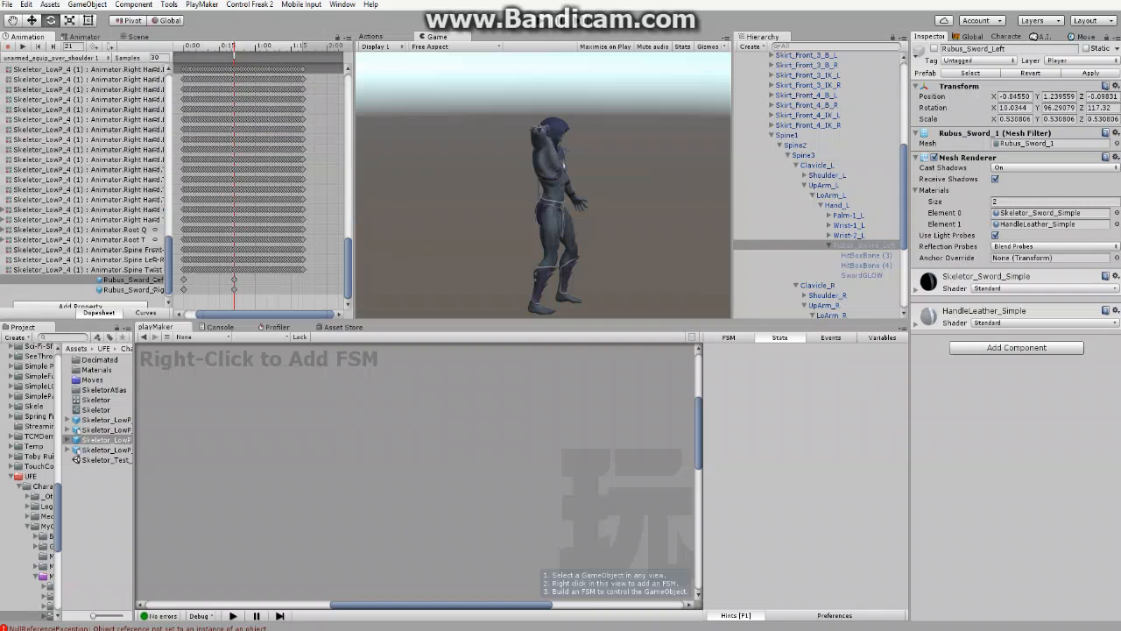
{"action": "right_click", "coordinate": [129, 281]}
{"action": "left_click", "coordinate": [179, 291]}
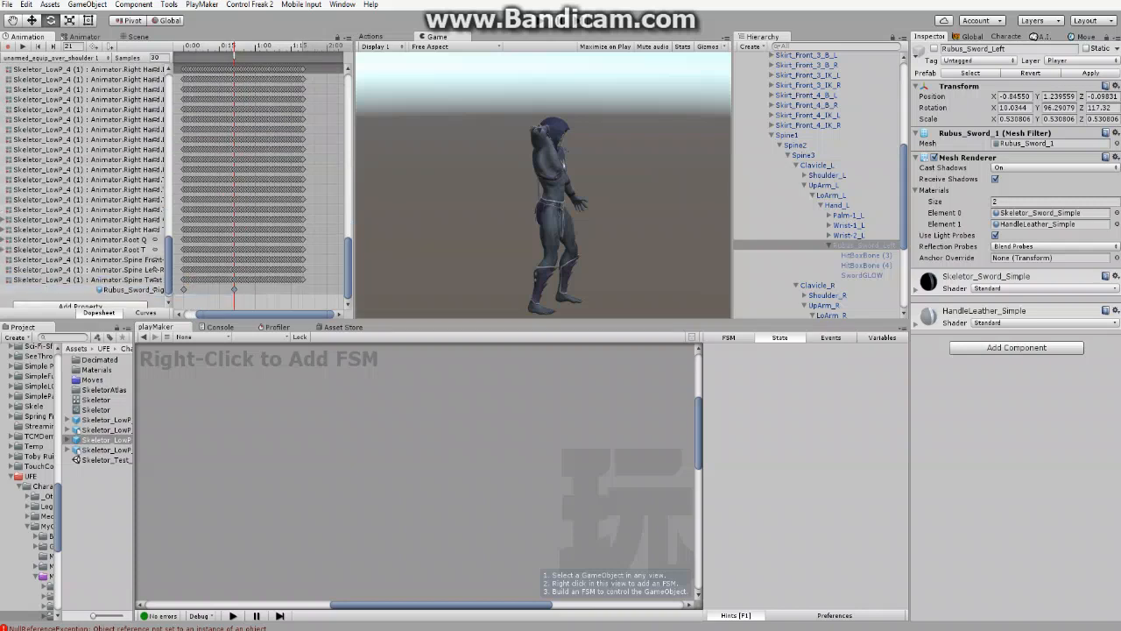
{"action": "right_click", "coordinate": [130, 289]}
{"action": "left_click", "coordinate": [180, 300]}
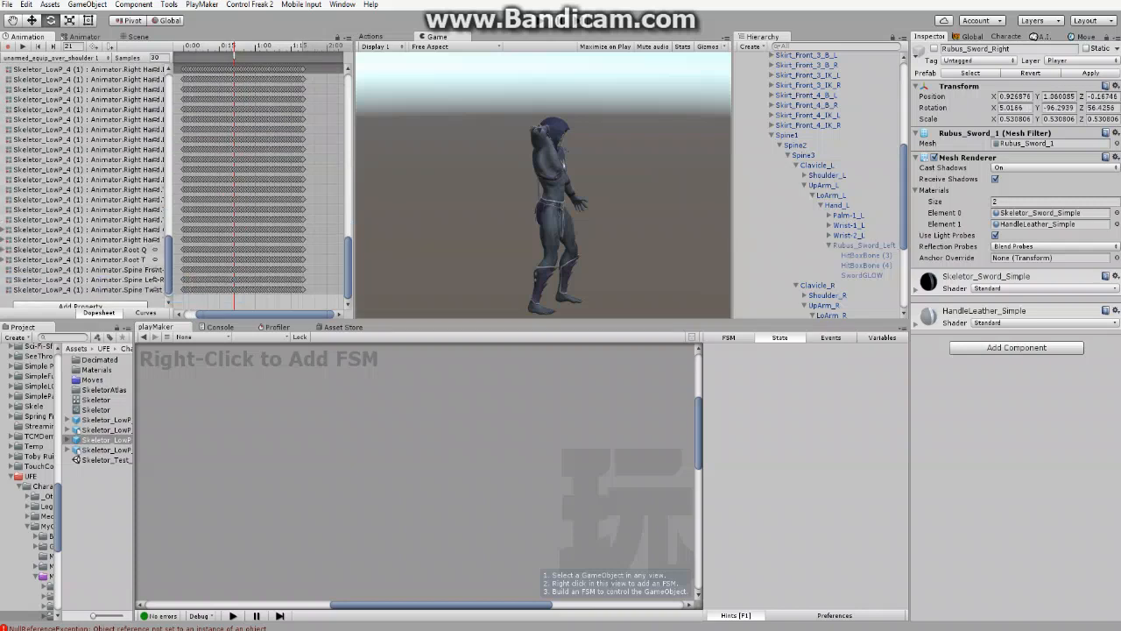
- Select the Skeletor_LowP_4 (1) root object and examine the Set Property actions of State 6 in its FSM
{"action": "scroll", "coordinate": [819, 184], "scroll_direction": "up", "scroll_amount": 10}
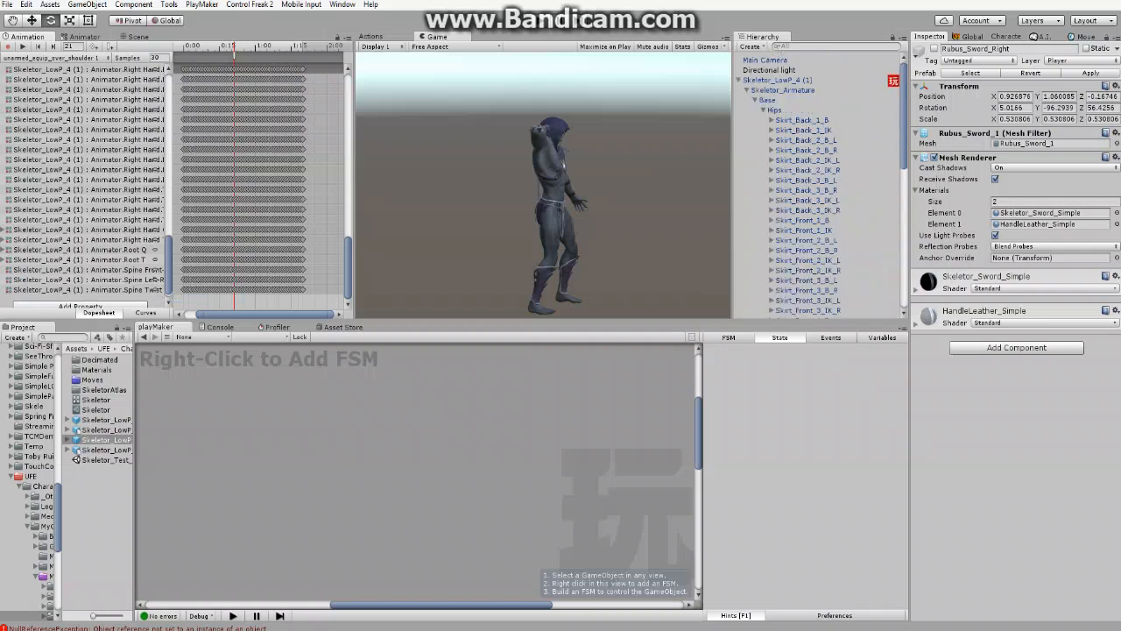
{"action": "left_click", "coordinate": [777, 80]}
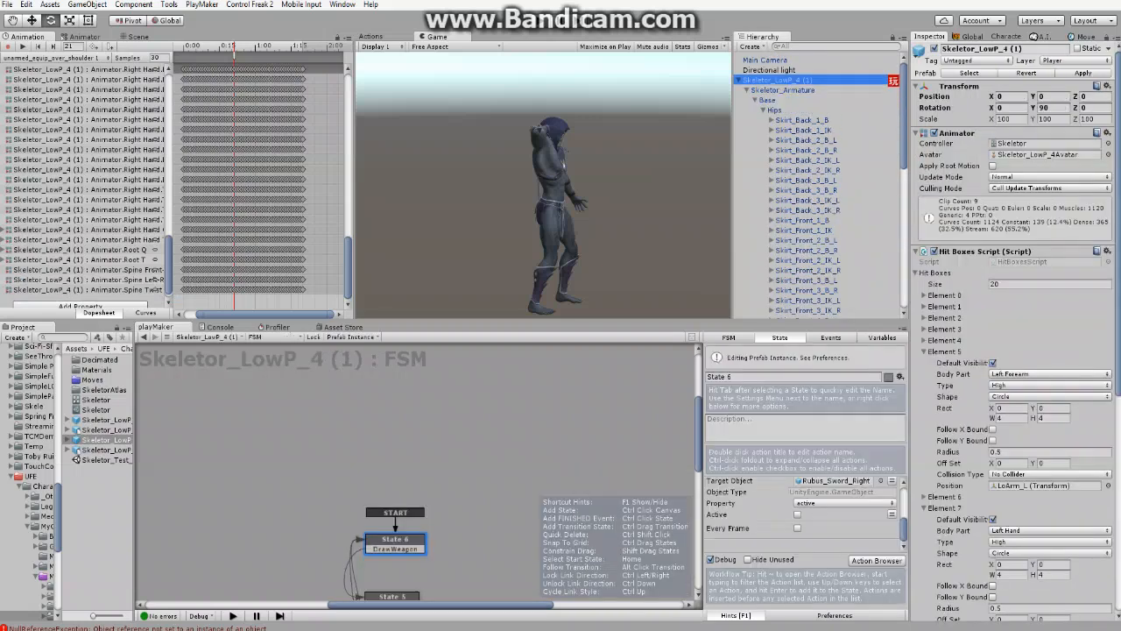
{"action": "middle_click_drag", "start_coordinate": [473, 490], "coordinate": [471, 360]}
{"action": "scroll", "coordinate": [801, 512], "scroll_direction": "up", "scroll_amount": 3}
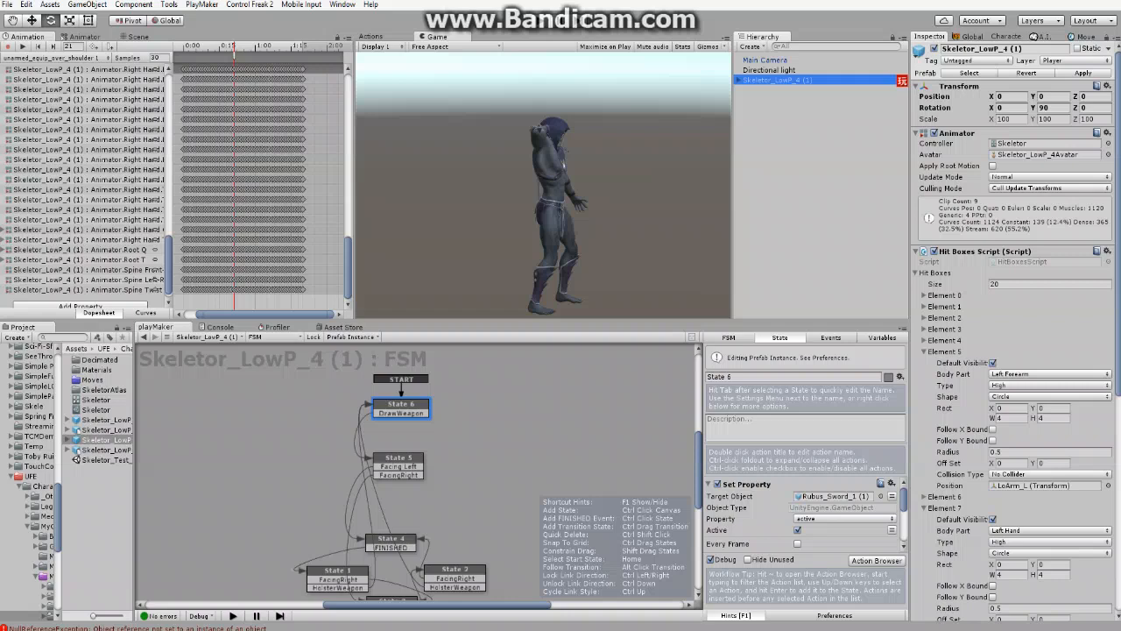
{"action": "left_click_drag", "start_coordinate": [903, 499], "coordinate": [903, 529]}
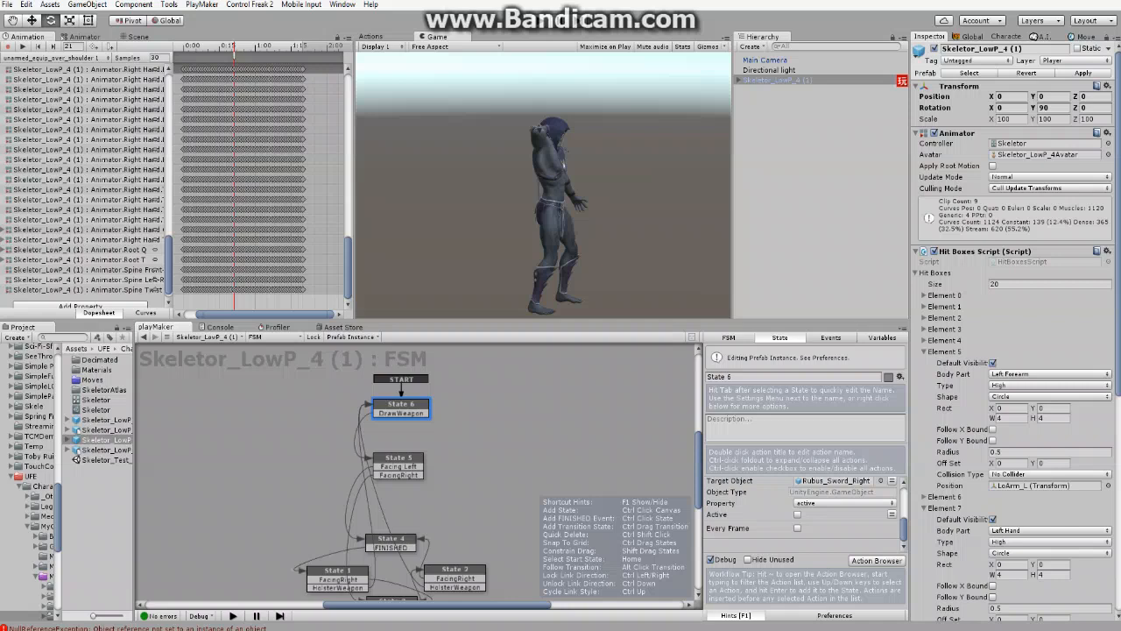
- Open the SendRemoteFsmEvent animation event at frame 21 for editing and move its dialog clear of the timeline
{"action": "right_click", "coordinate": [233, 56]}
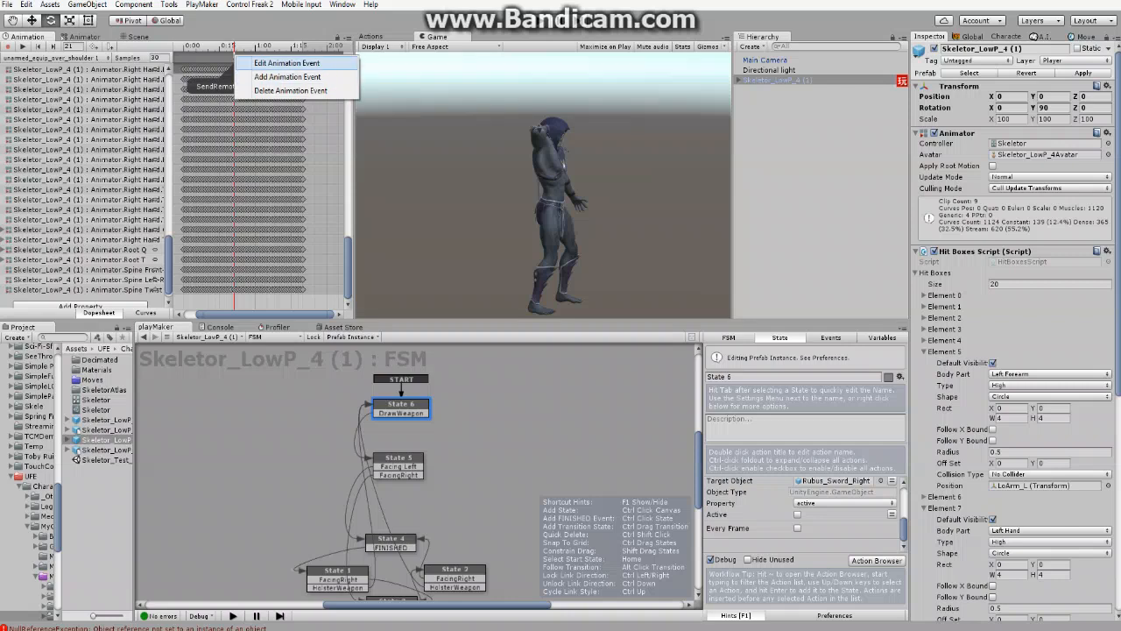
{"action": "left_click", "coordinate": [287, 63]}
{"action": "left_click_drag", "start_coordinate": [235, 58], "coordinate": [254, 131]}
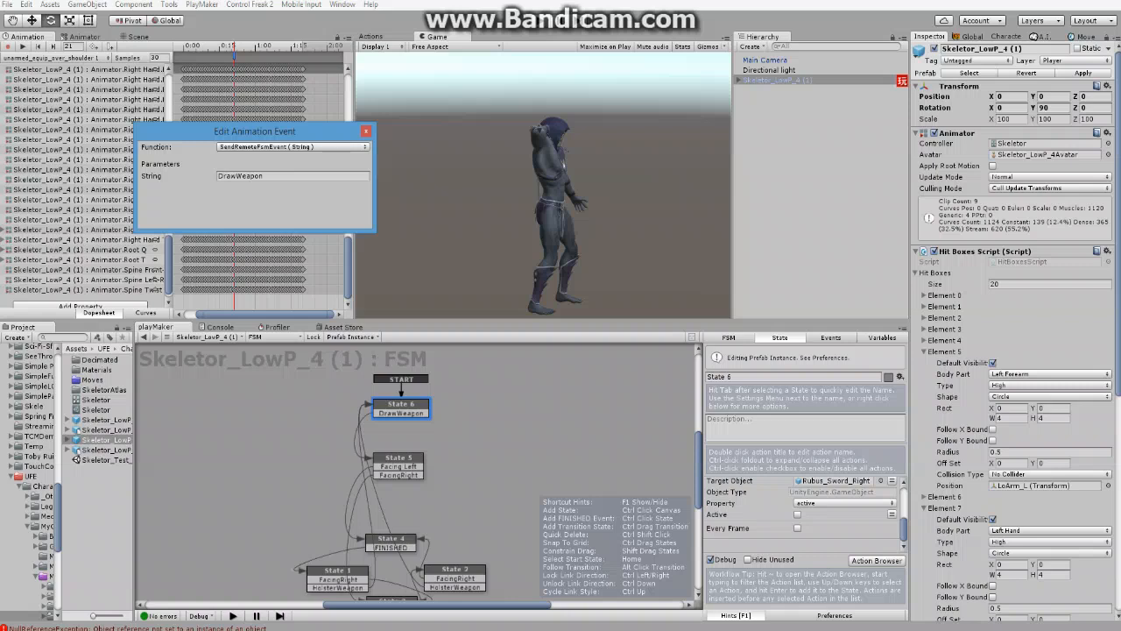
- Collapse Element 5 and Element 7 of the Hit Boxes Script to bring the Play Maker FSM component into view
{"action": "left_click", "coordinate": [925, 351]}
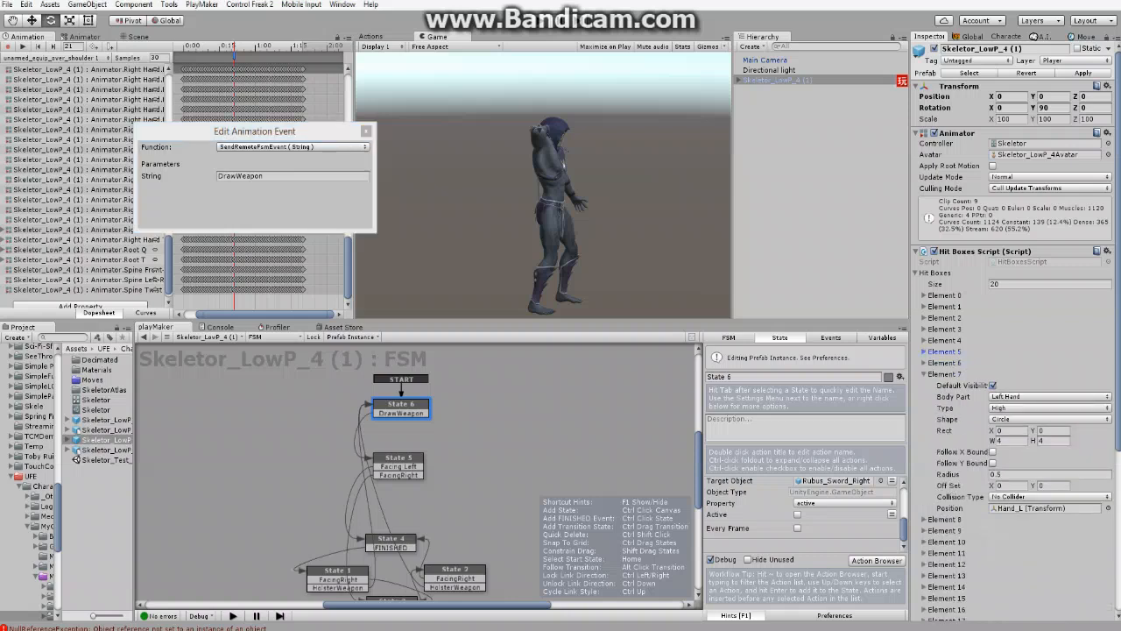
{"action": "left_click", "coordinate": [924, 374]}
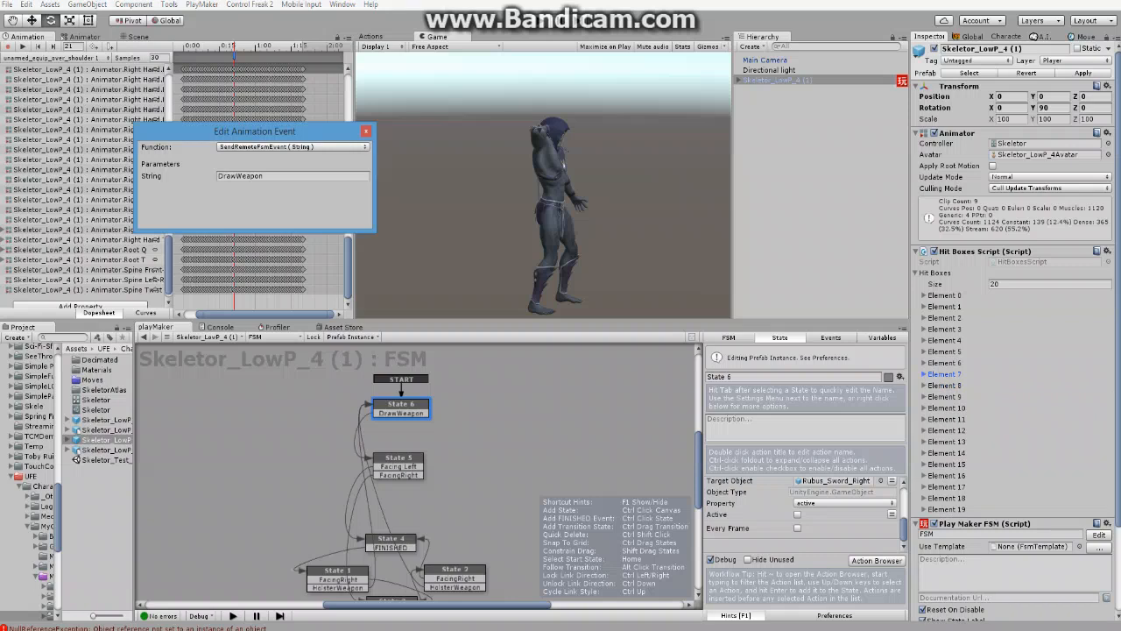
- Check the event's String parameter against the DrawWeapon transition in the FSM graph and close the Edit Animation Event dialog
{"action": "left_click", "coordinate": [186, 45]}
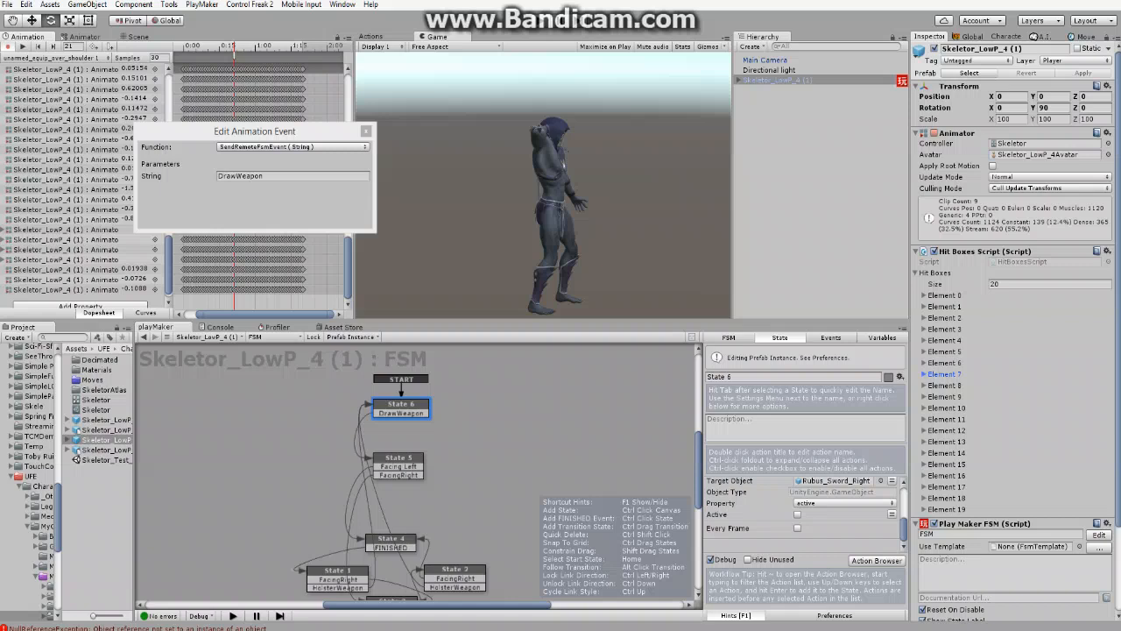
{"action": "middle_click_drag", "start_coordinate": [403, 482], "coordinate": [409, 454]}
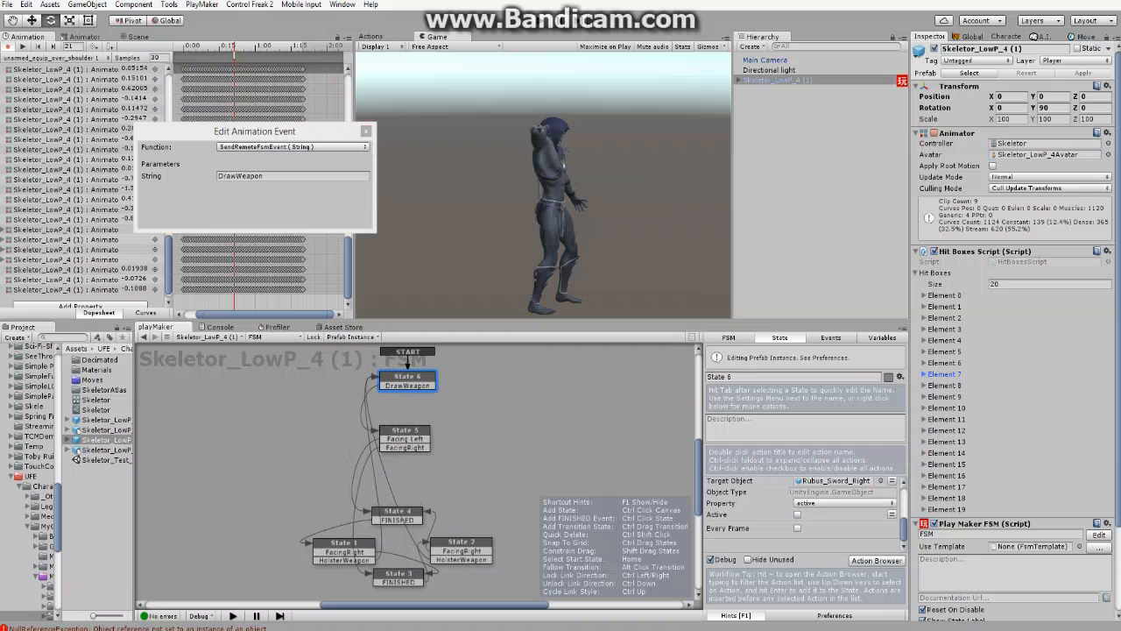
{"action": "left_click", "coordinate": [241, 175]}
{"action": "key", "text": "Escape"}
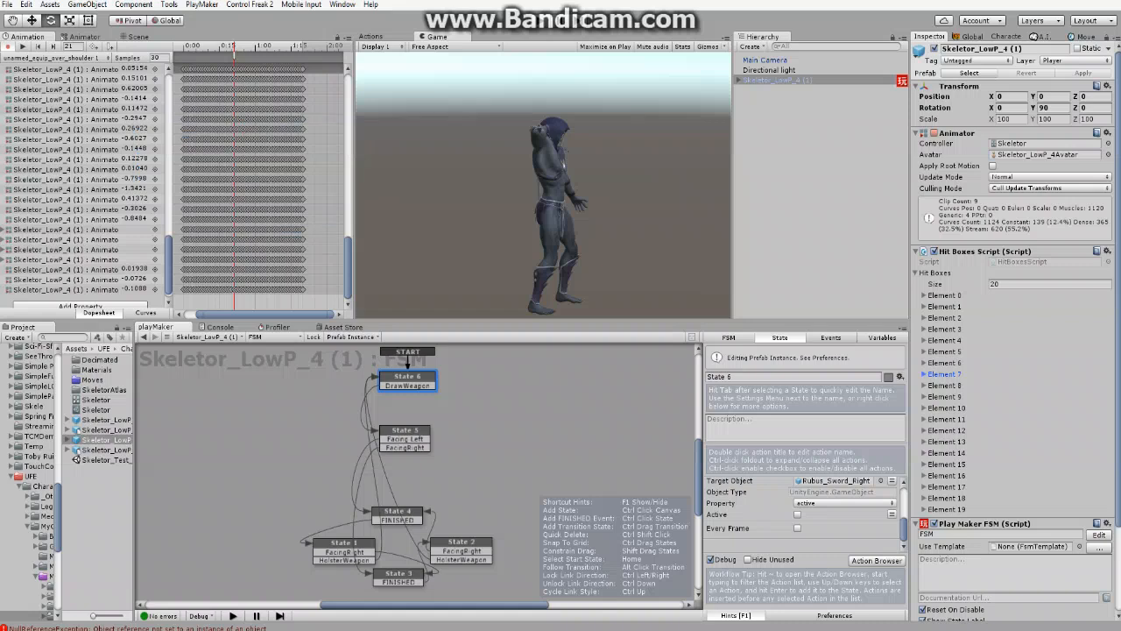
- Examine State 5's Get Property, Convert Float To Int and Int Compare actions that determine which way the character faces
{"action": "left_click", "coordinate": [405, 434]}
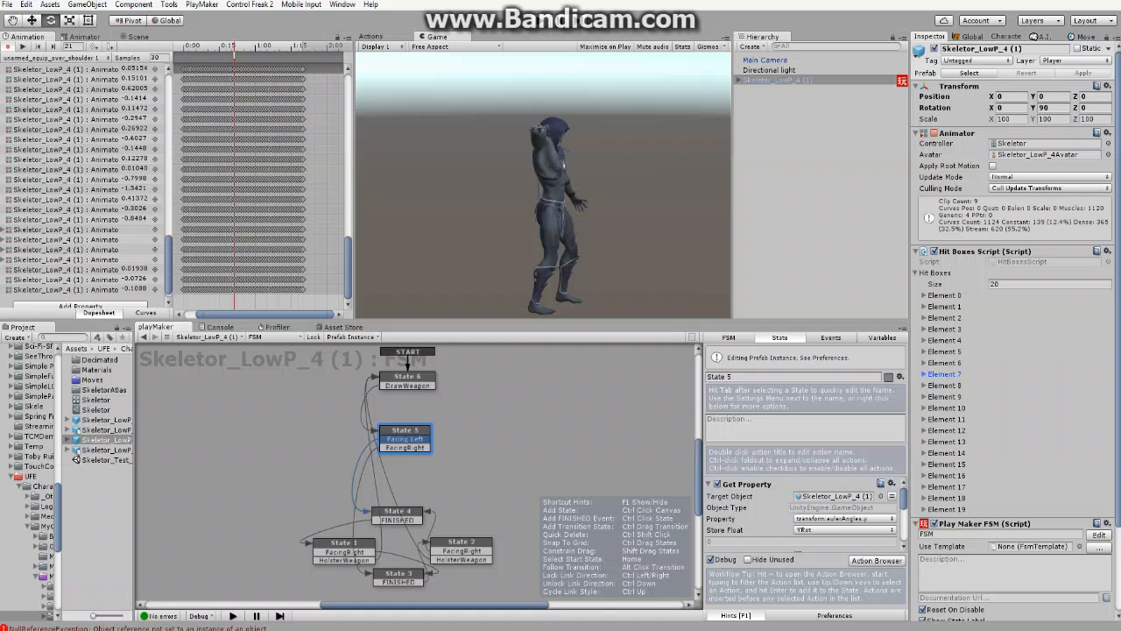
{"action": "scroll", "coordinate": [802, 517], "scroll_direction": "down", "scroll_amount": 3}
{"action": "scroll", "coordinate": [801, 516], "scroll_direction": "down", "scroll_amount": 1}
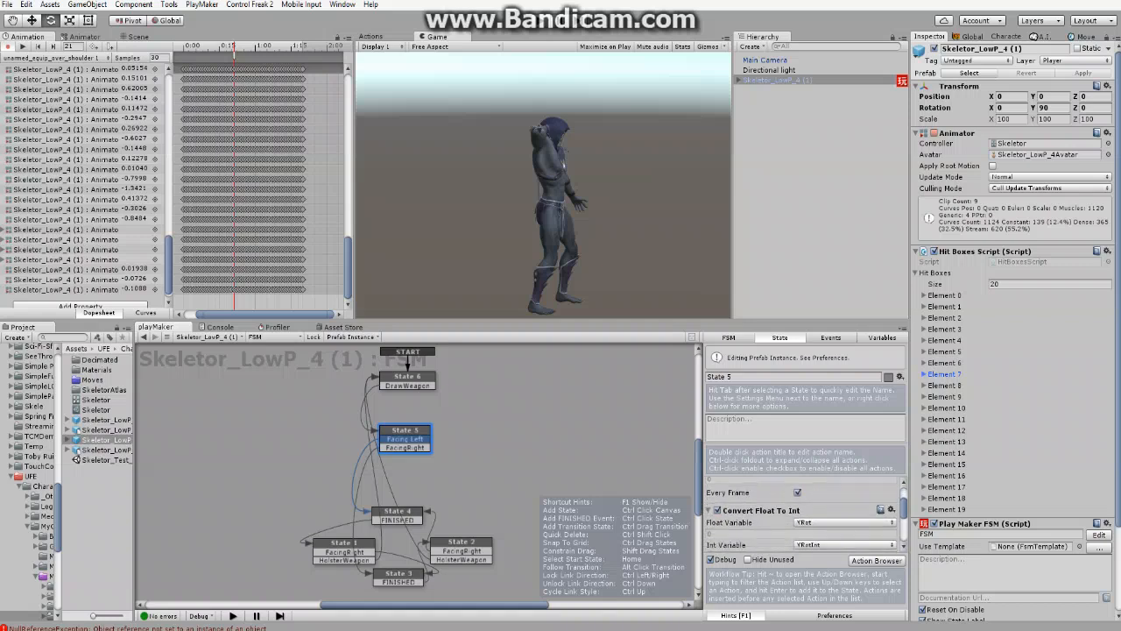
{"action": "scroll", "coordinate": [802, 516], "scroll_direction": "down", "scroll_amount": 2}
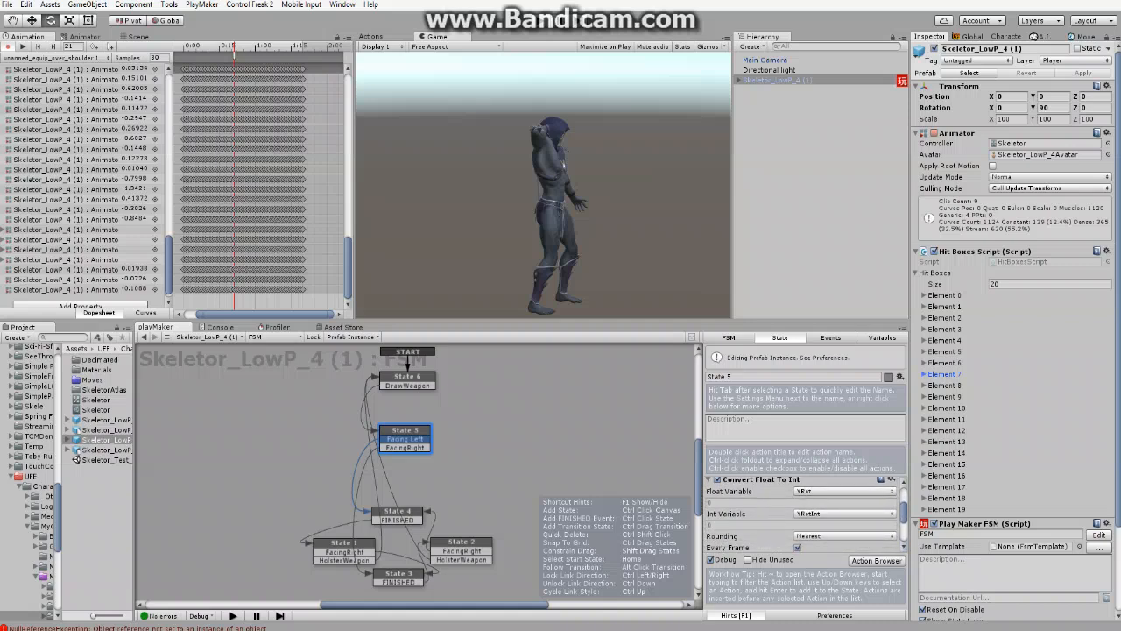
{"action": "scroll", "coordinate": [801, 516], "scroll_direction": "down", "scroll_amount": 3}
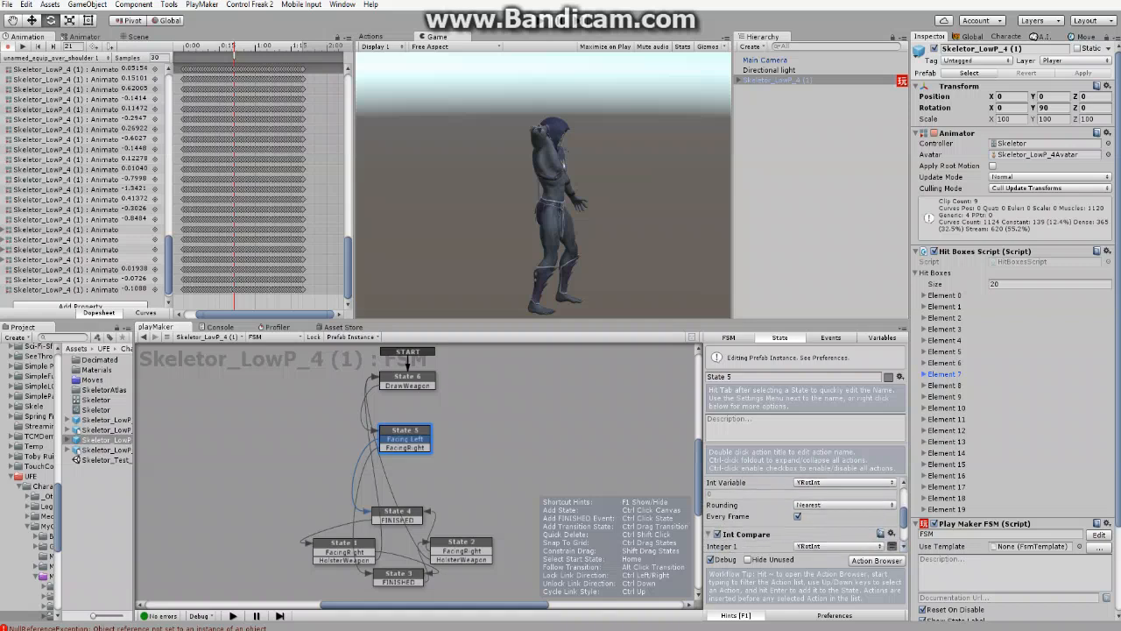
{"action": "scroll", "coordinate": [801, 517], "scroll_direction": "down", "scroll_amount": 1}
{"action": "scroll", "coordinate": [802, 517], "scroll_direction": "up", "scroll_amount": 3}
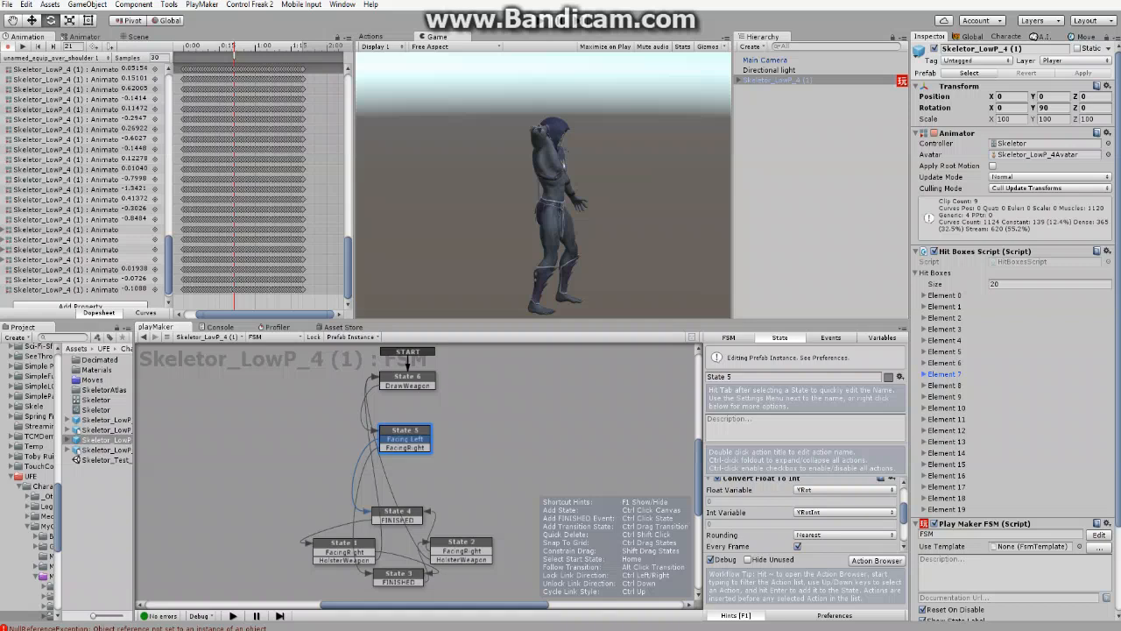
{"action": "scroll", "coordinate": [802, 517], "scroll_direction": "down", "scroll_amount": 4}
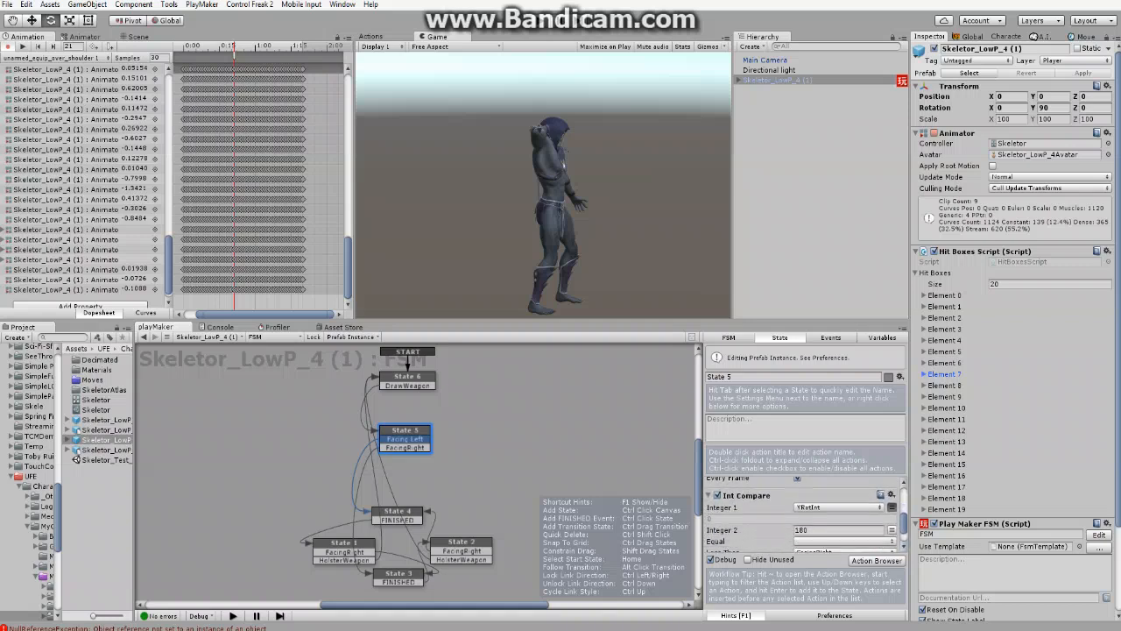
{"action": "scroll", "coordinate": [802, 516], "scroll_direction": "down", "scroll_amount": 1}
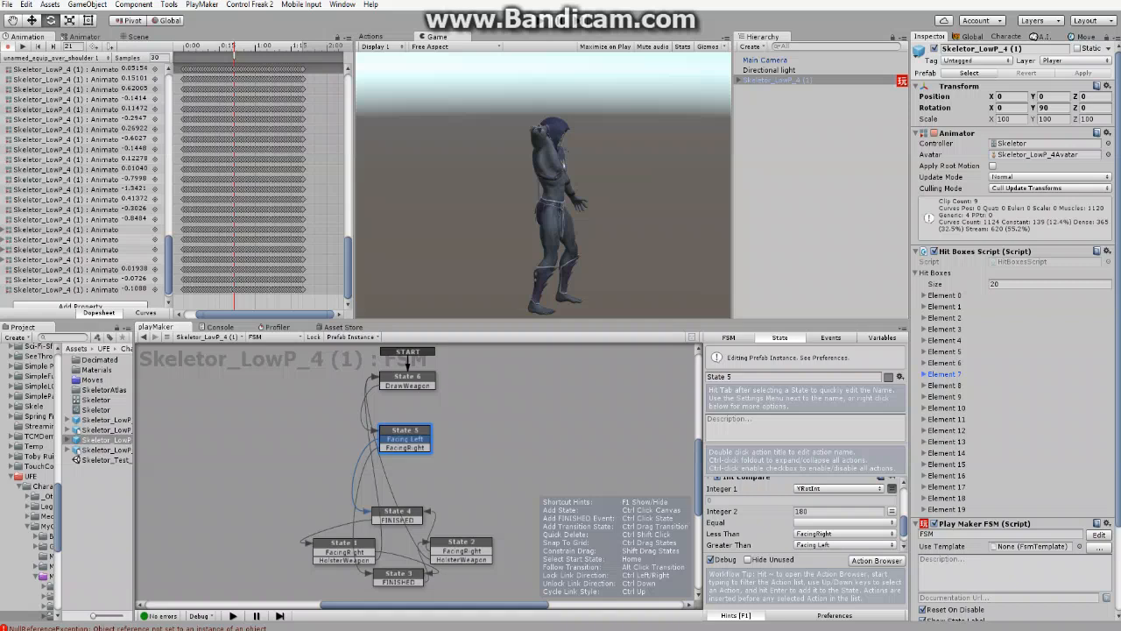
{"action": "scroll", "coordinate": [801, 512], "scroll_direction": "down", "scroll_amount": 1}
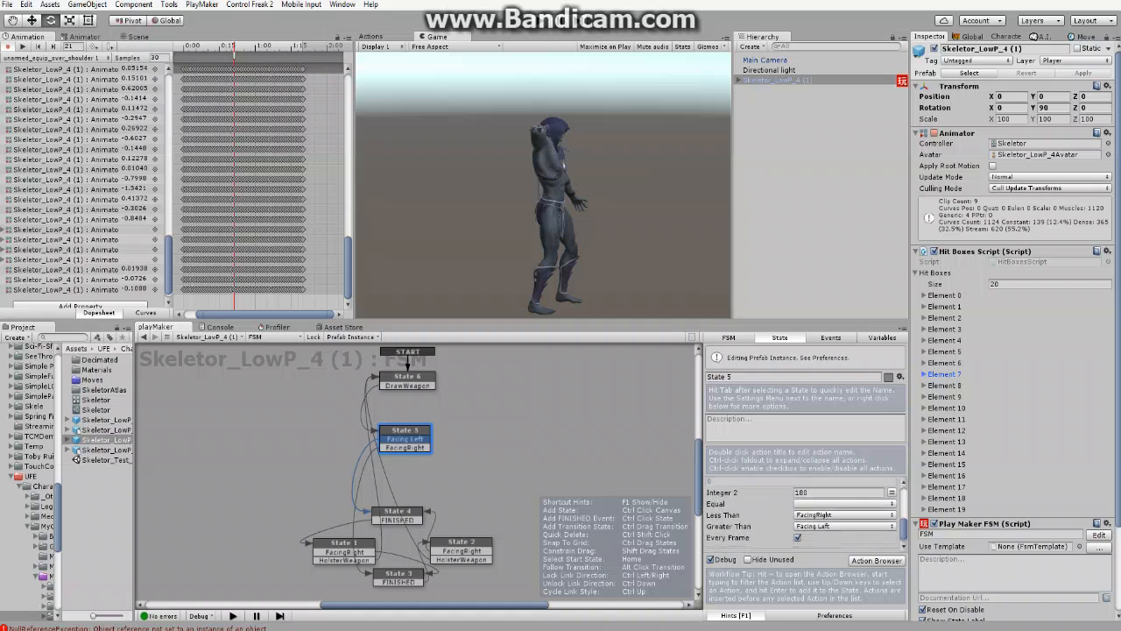
- Examine the Set Property actions of State 4, including the one targeting Rubus_Sword_Left
{"action": "left_click", "coordinate": [402, 517]}
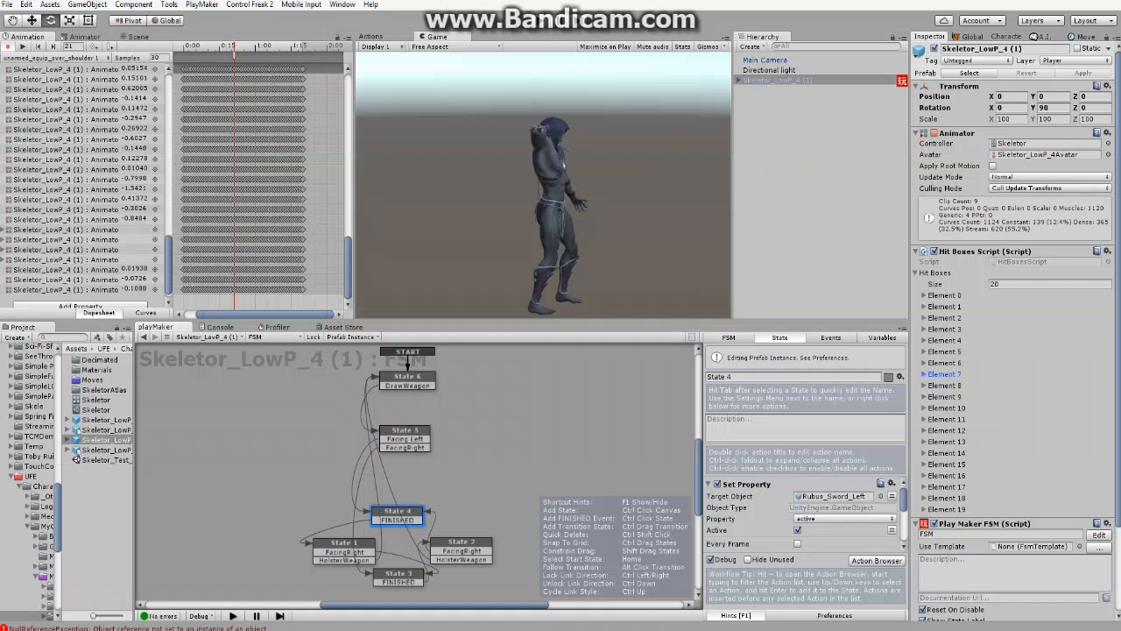
{"action": "scroll", "coordinate": [804, 512], "scroll_direction": "down", "scroll_amount": 3}
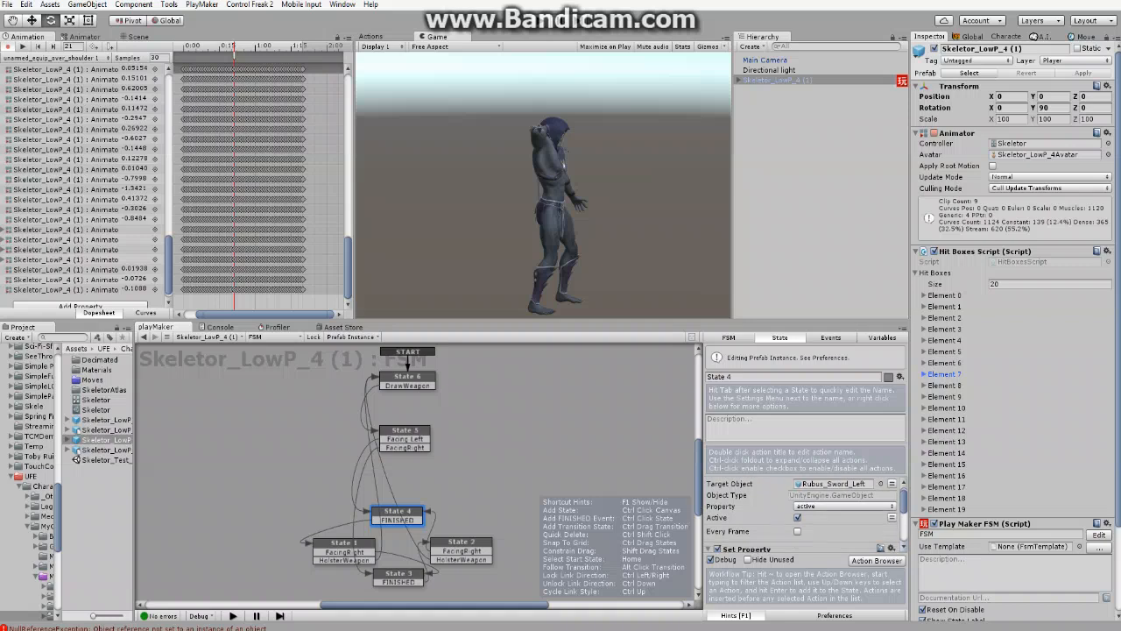
{"action": "scroll", "coordinate": [804, 513], "scroll_direction": "down", "scroll_amount": 2}
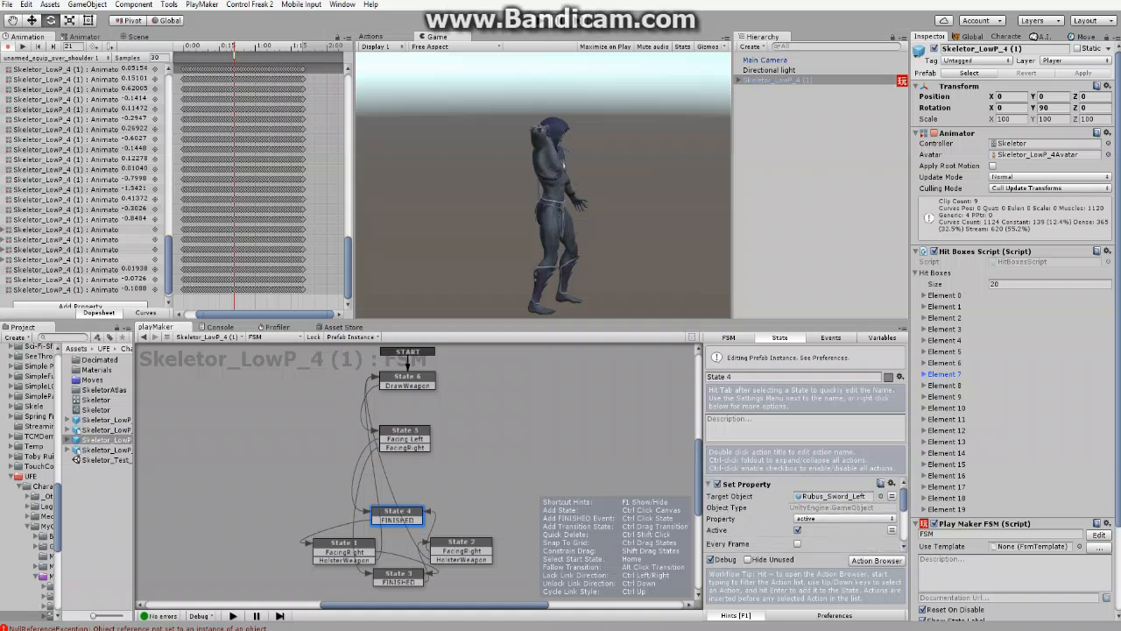
- Review State 4's remaining Set Property actions that target Rubus_Sword_Right and Rubus_Sword_1 (1)
{"action": "scroll", "coordinate": [804, 513], "scroll_direction": "down", "scroll_amount": 3}
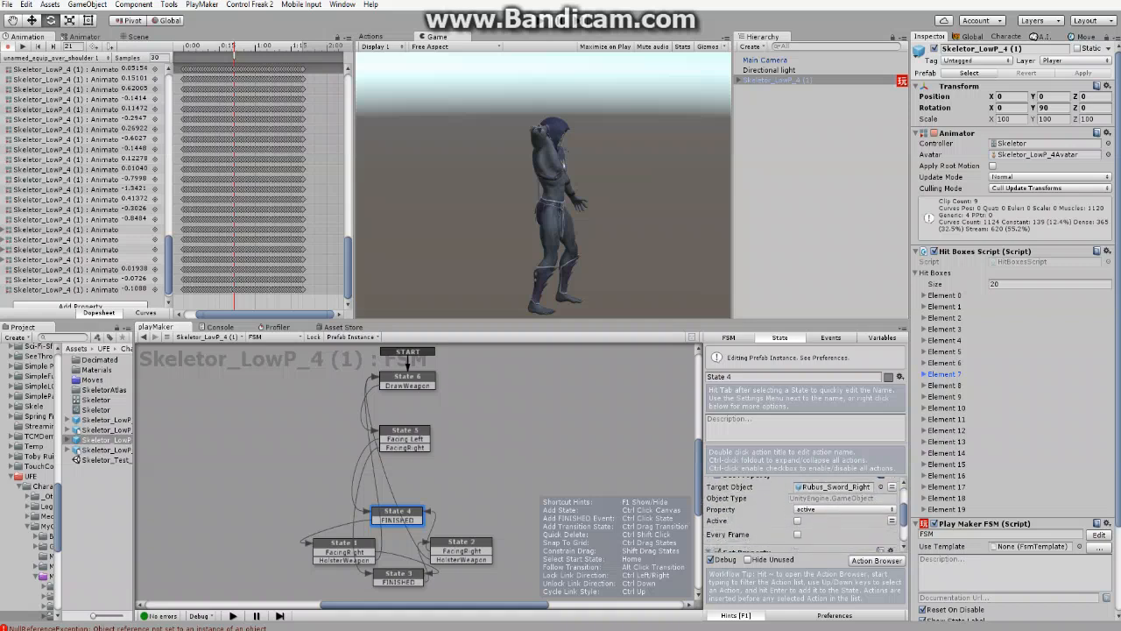
{"action": "scroll", "coordinate": [804, 512], "scroll_direction": "down", "scroll_amount": 3}
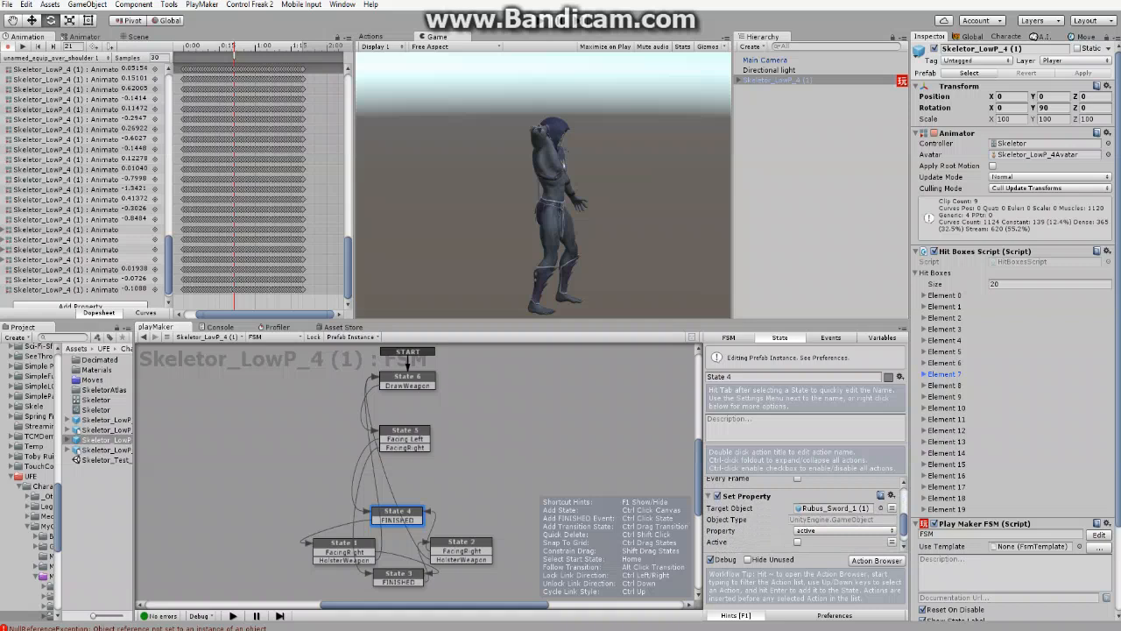
{"action": "scroll", "coordinate": [804, 513], "scroll_direction": "down", "scroll_amount": 2}
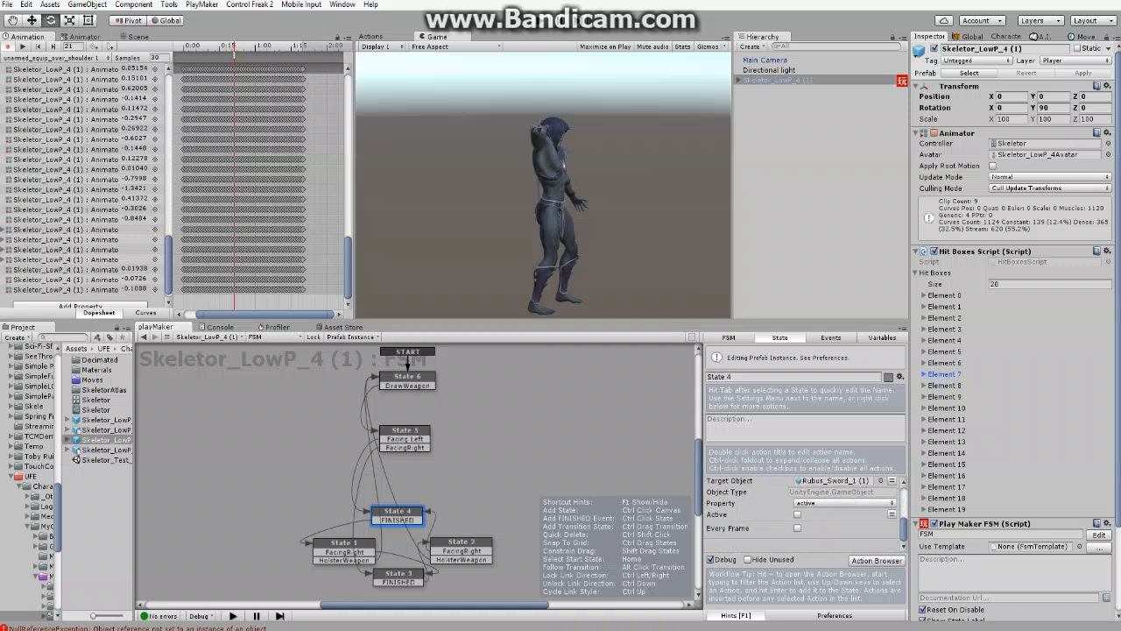
- Examine State 1's Get Property and Int Compare actions, including the Integer 2 value and the event sent on Equal
{"action": "left_click", "coordinate": [343, 543]}
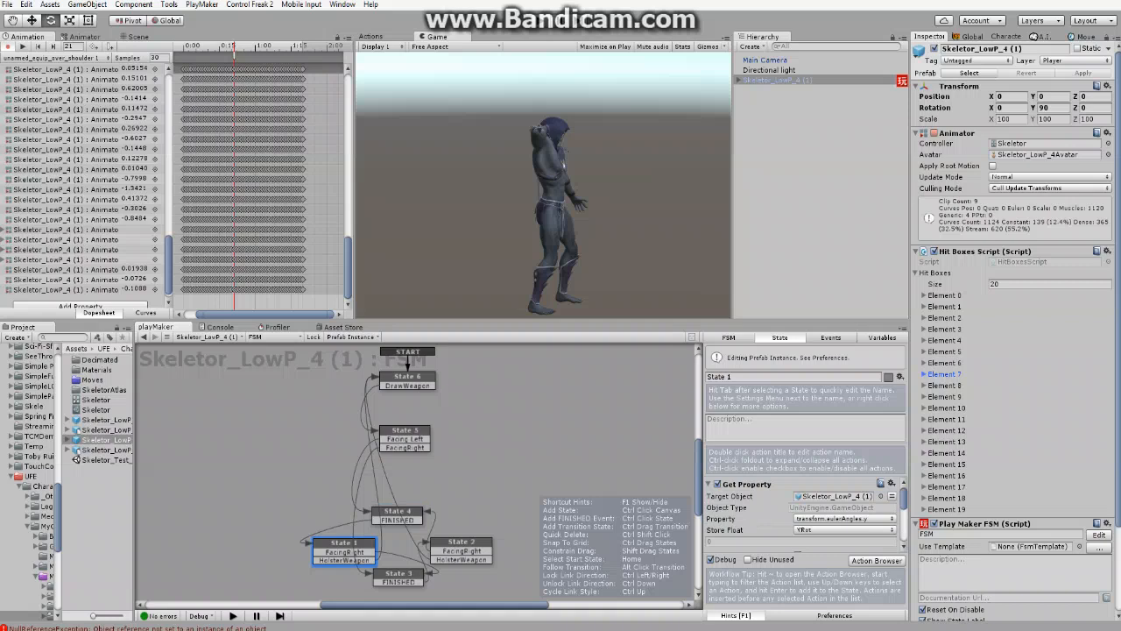
{"action": "scroll", "coordinate": [804, 512], "scroll_direction": "down", "scroll_amount": 2}
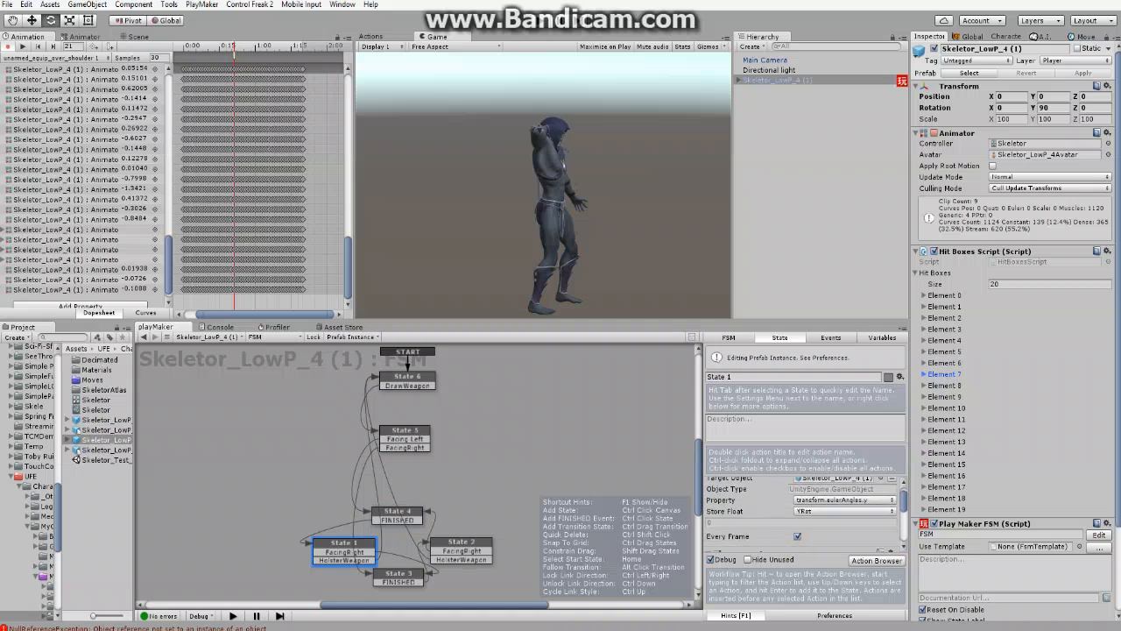
{"action": "scroll", "coordinate": [804, 512], "scroll_direction": "down", "scroll_amount": 3}
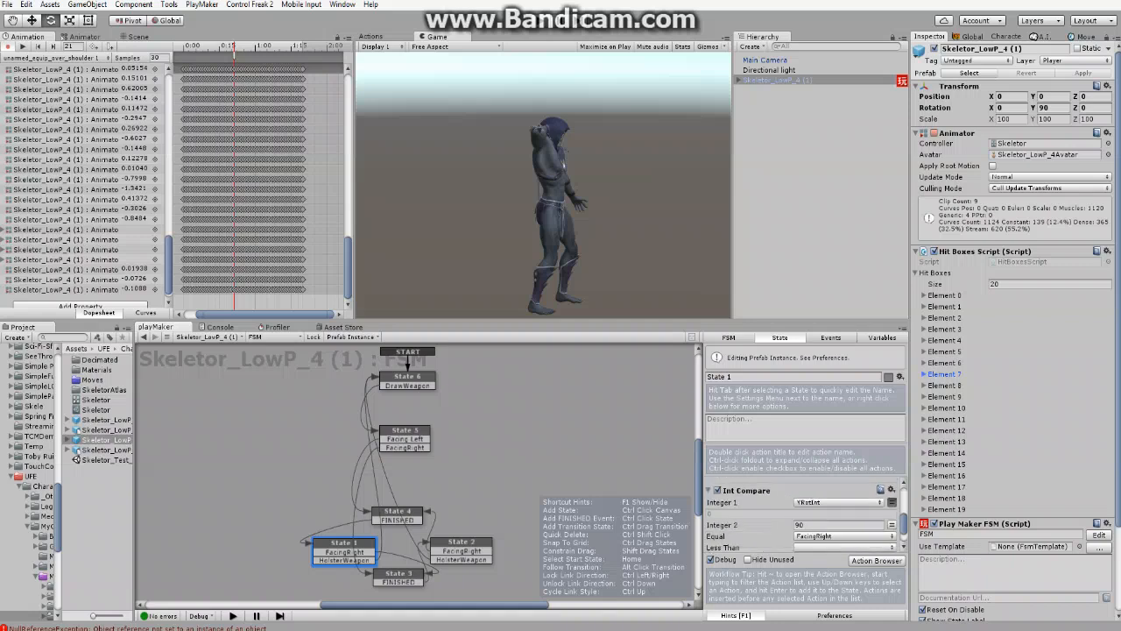
{"action": "left_click", "coordinate": [802, 525]}
{"action": "scroll", "coordinate": [804, 517], "scroll_direction": "down", "scroll_amount": 3}
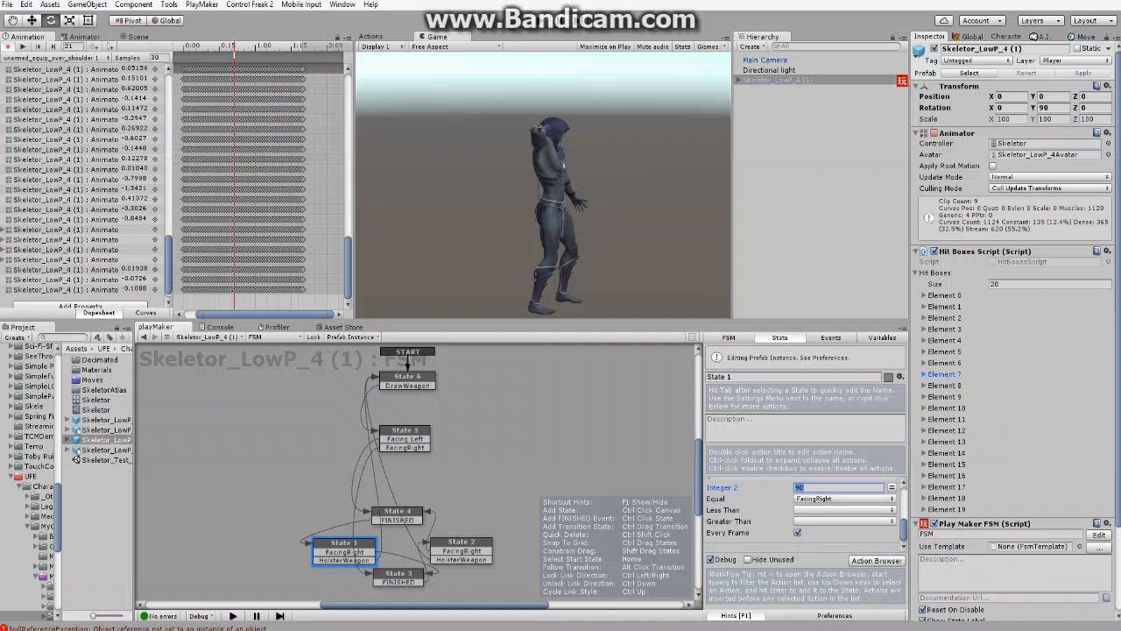
- Examine State 3's Set Property actions for the three swords, locating Rubus_Sword_Left in the hierarchy and comparing with State 4
{"action": "left_click", "coordinate": [399, 577]}
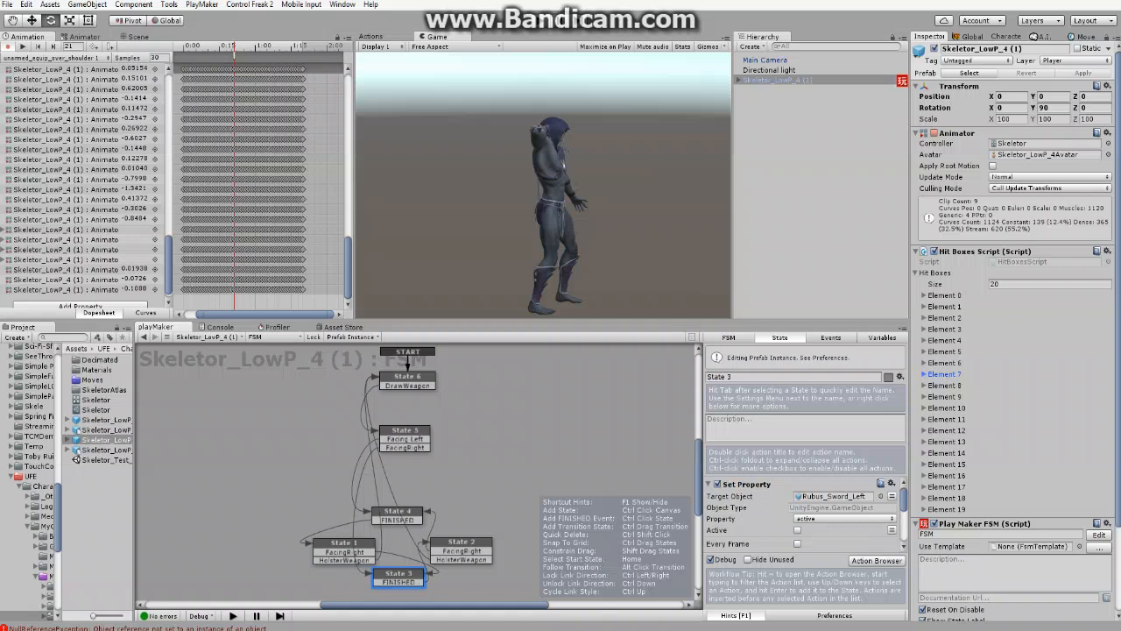
{"action": "scroll", "coordinate": [802, 513], "scroll_direction": "down", "scroll_amount": 1}
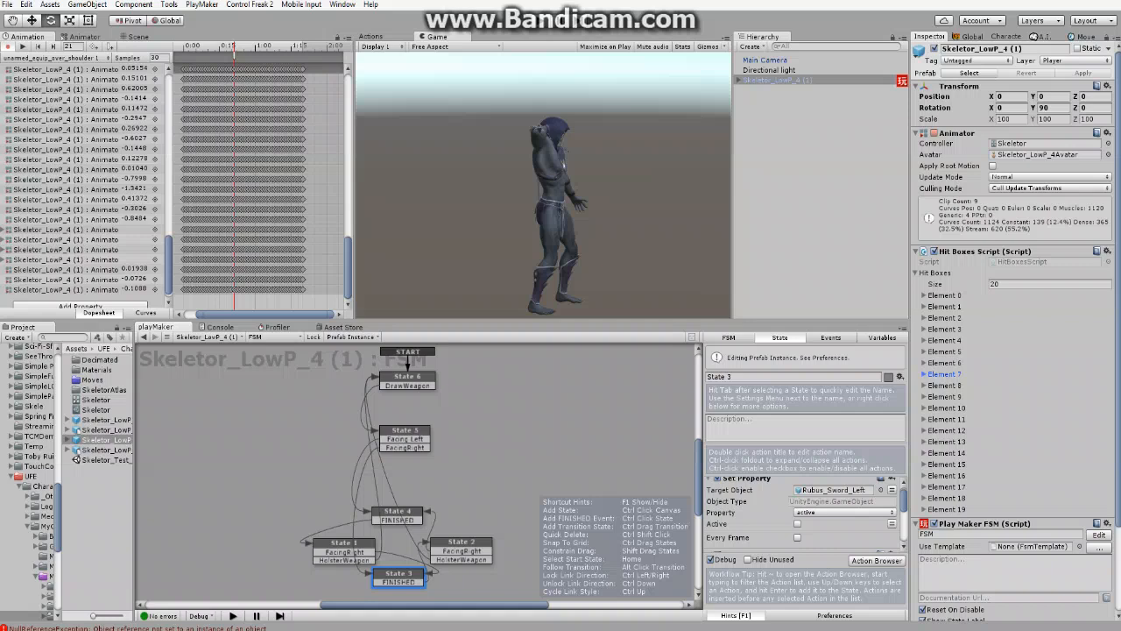
{"action": "left_click", "coordinate": [833, 490]}
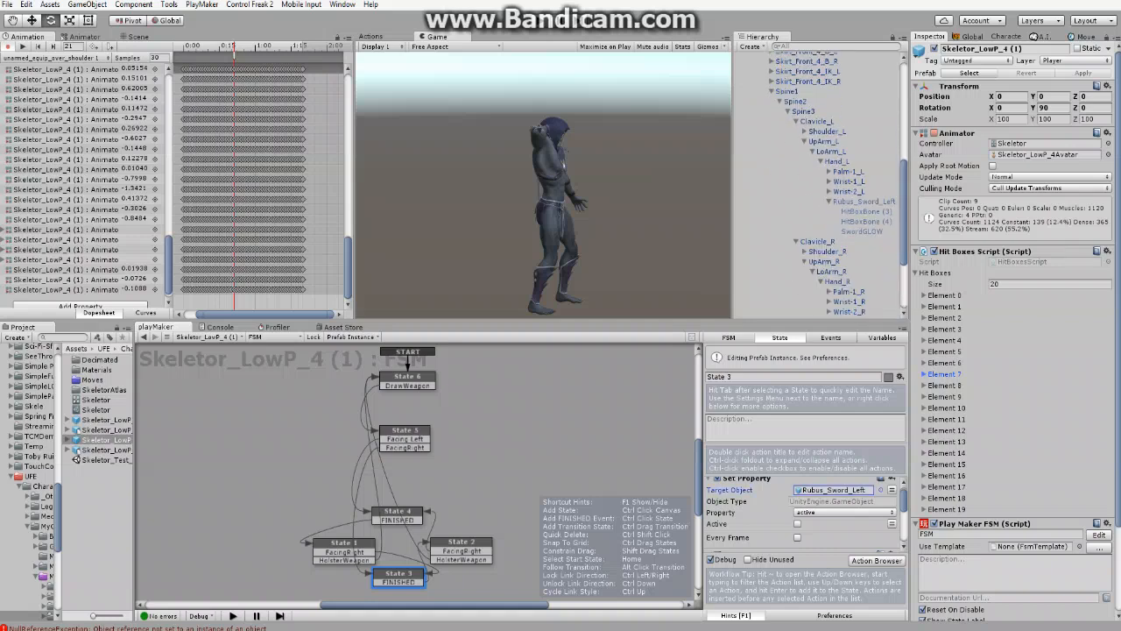
{"action": "scroll", "coordinate": [804, 508], "scroll_direction": "down", "scroll_amount": 2}
{"action": "scroll", "coordinate": [804, 509], "scroll_direction": "up", "scroll_amount": 2}
{"action": "scroll", "coordinate": [804, 508], "scroll_direction": "down", "scroll_amount": 2}
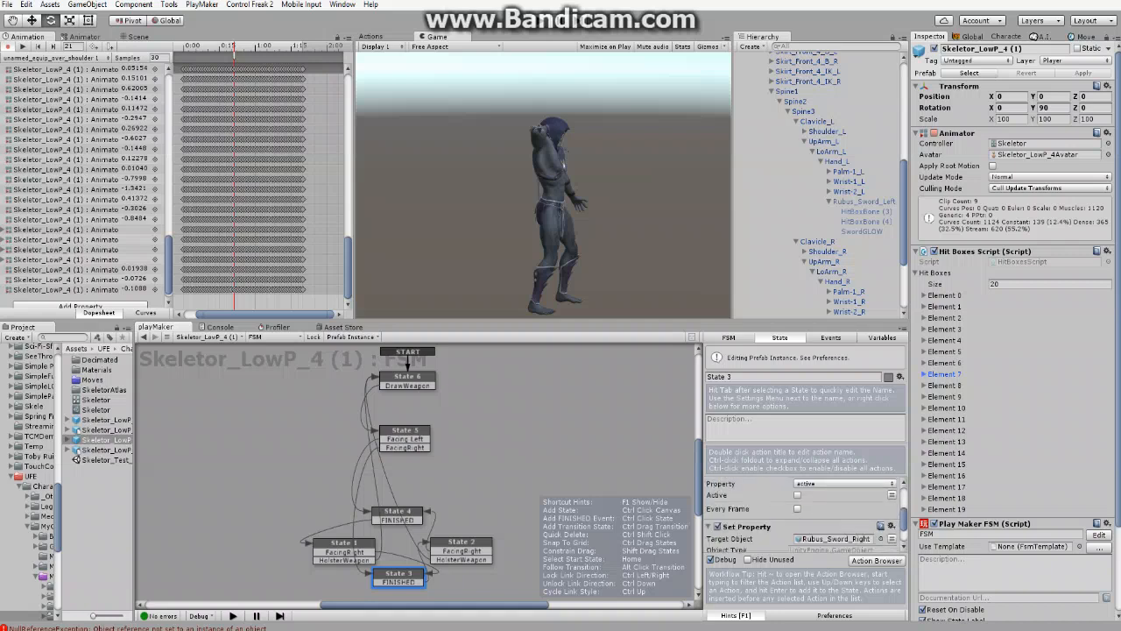
{"action": "left_click", "coordinate": [394, 517]}
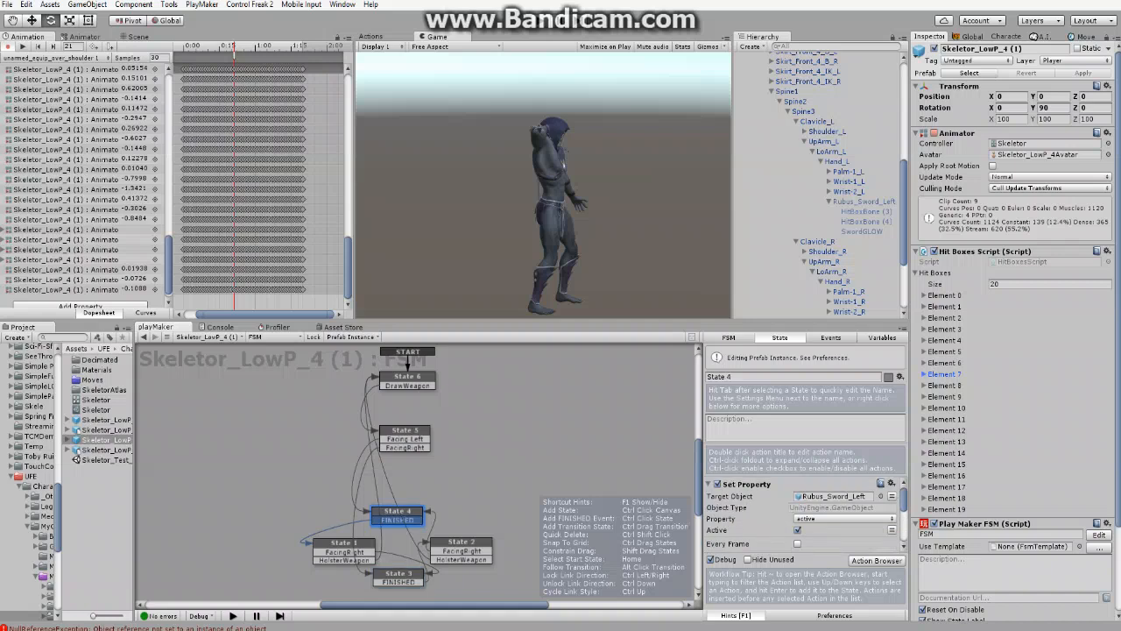
{"action": "left_click", "coordinate": [398, 577]}
{"action": "scroll", "coordinate": [804, 517], "scroll_direction": "down", "scroll_amount": 2}
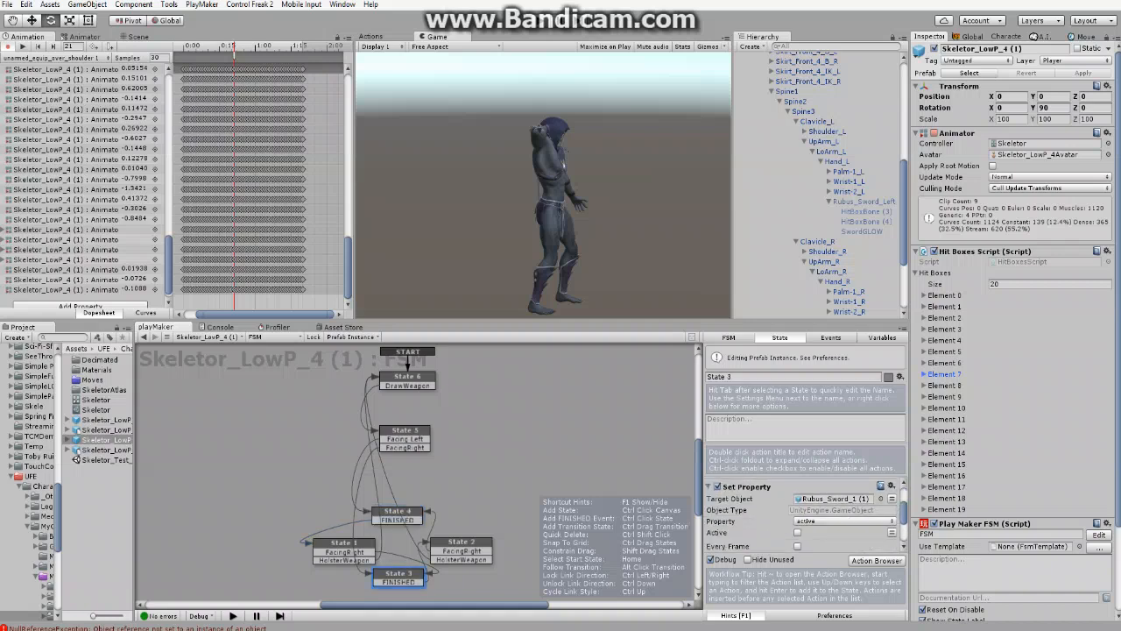
{"action": "scroll", "coordinate": [804, 516], "scroll_direction": "down", "scroll_amount": 2}
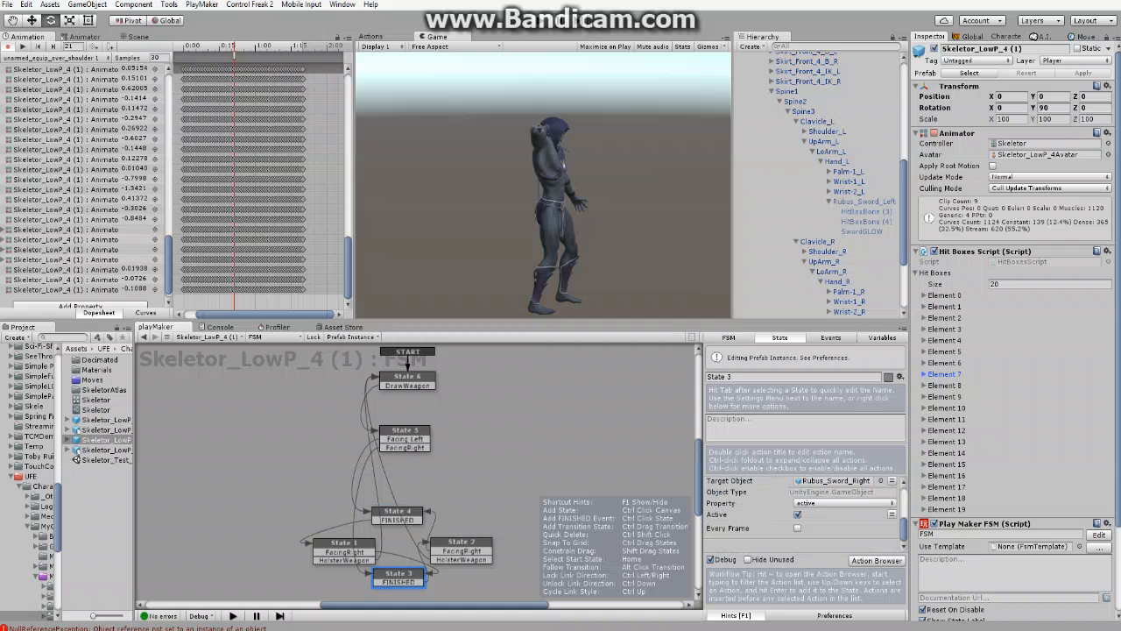
- Select State 2, show the standing_disarm_over_shoulder 1 clip and open its animation event to check the String parameter
{"action": "left_click", "coordinate": [462, 548]}
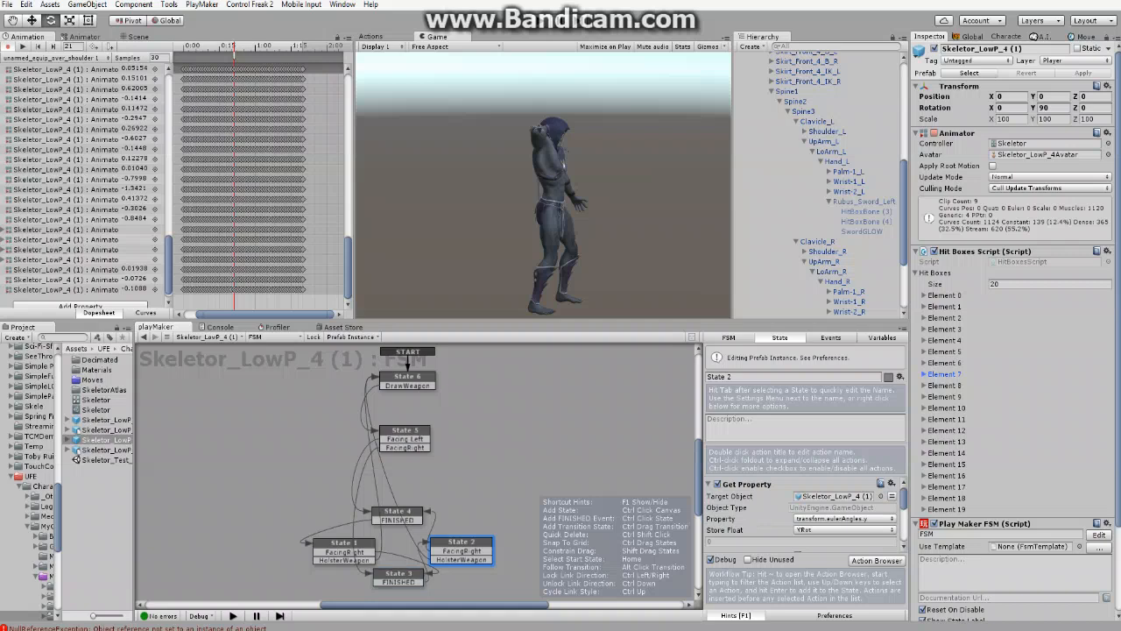
{"action": "left_click", "coordinate": [53, 56]}
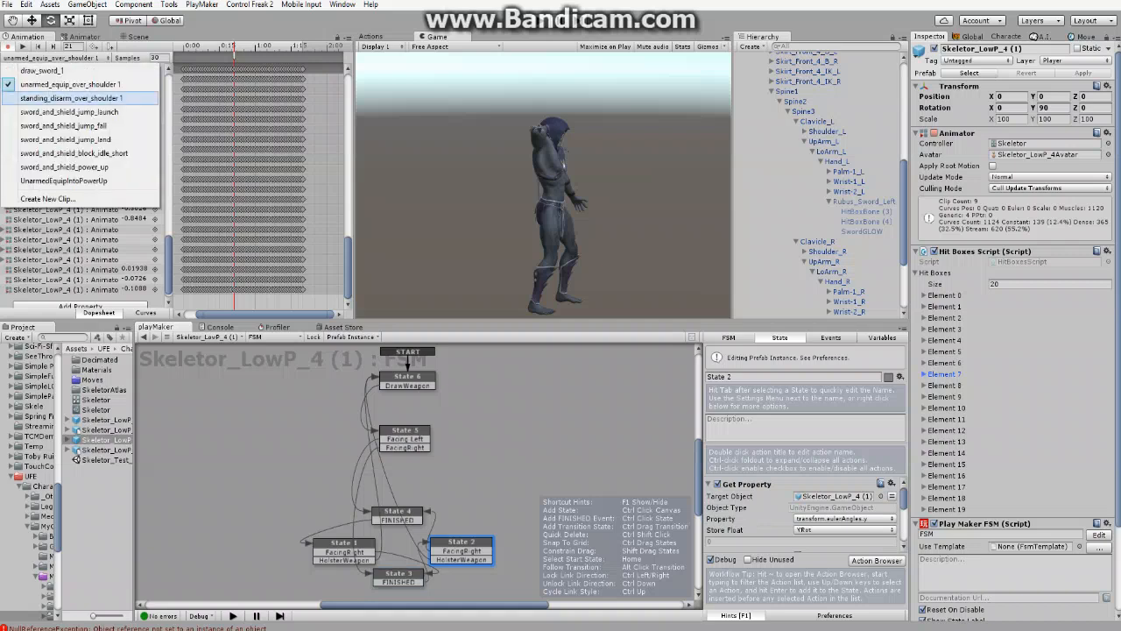
{"action": "left_click", "coordinate": [52, 95]}
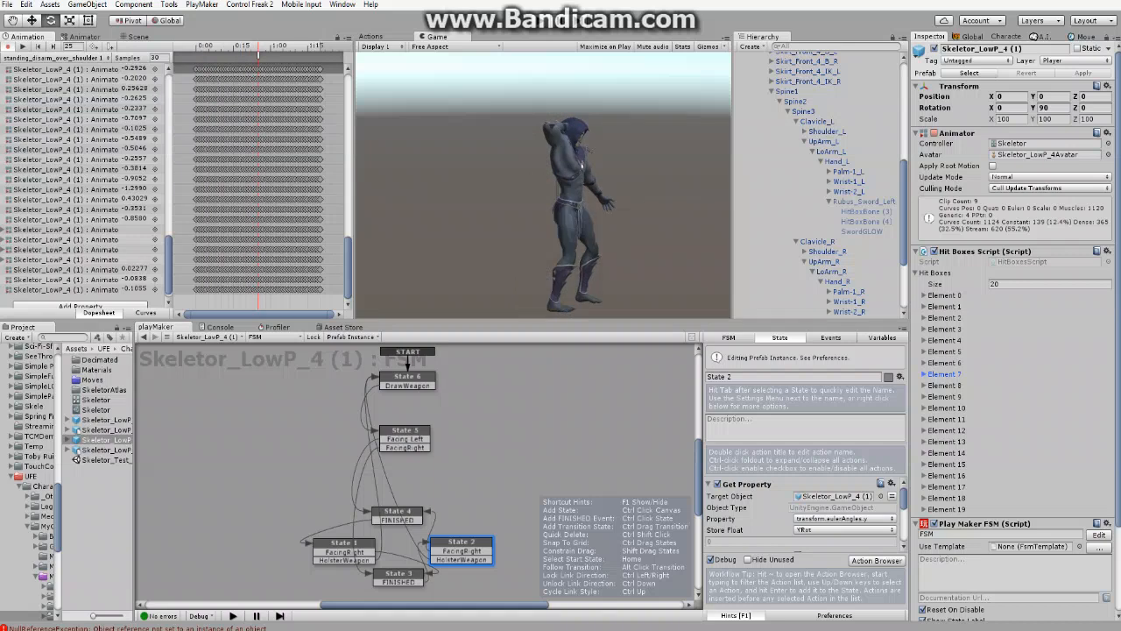
{"action": "right_click", "coordinate": [259, 55]}
{"action": "left_click", "coordinate": [316, 63]}
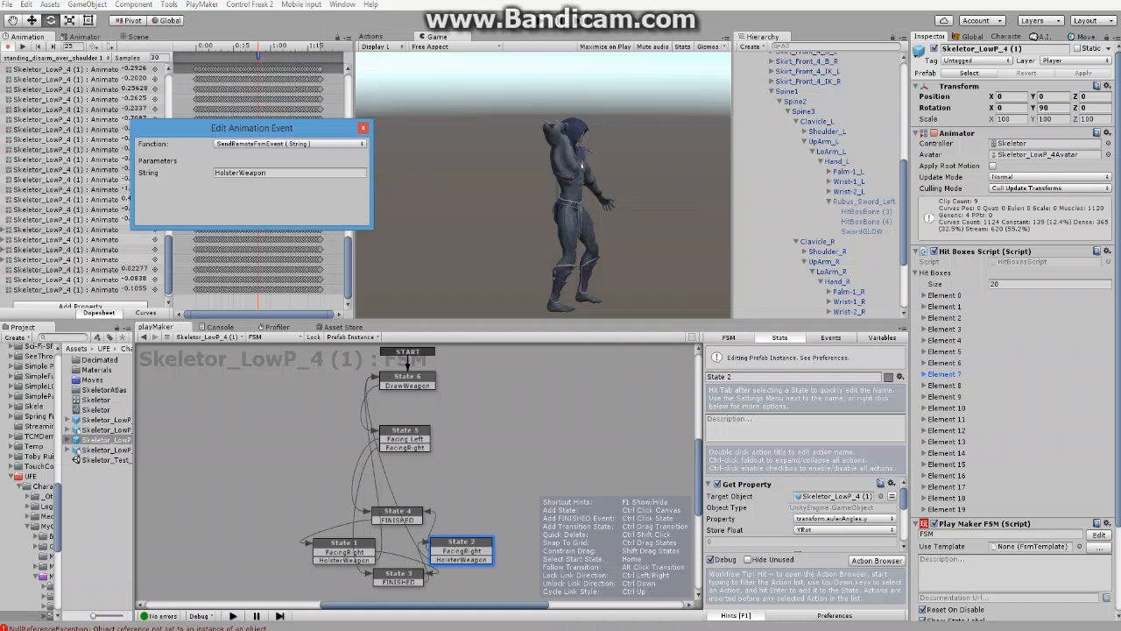
- Examine State 6's Set Property actions, locate Rubus_Sword_1 (1) in the hierarchy and close the Edit Animation Event dialog
{"action": "left_click", "coordinate": [408, 376]}
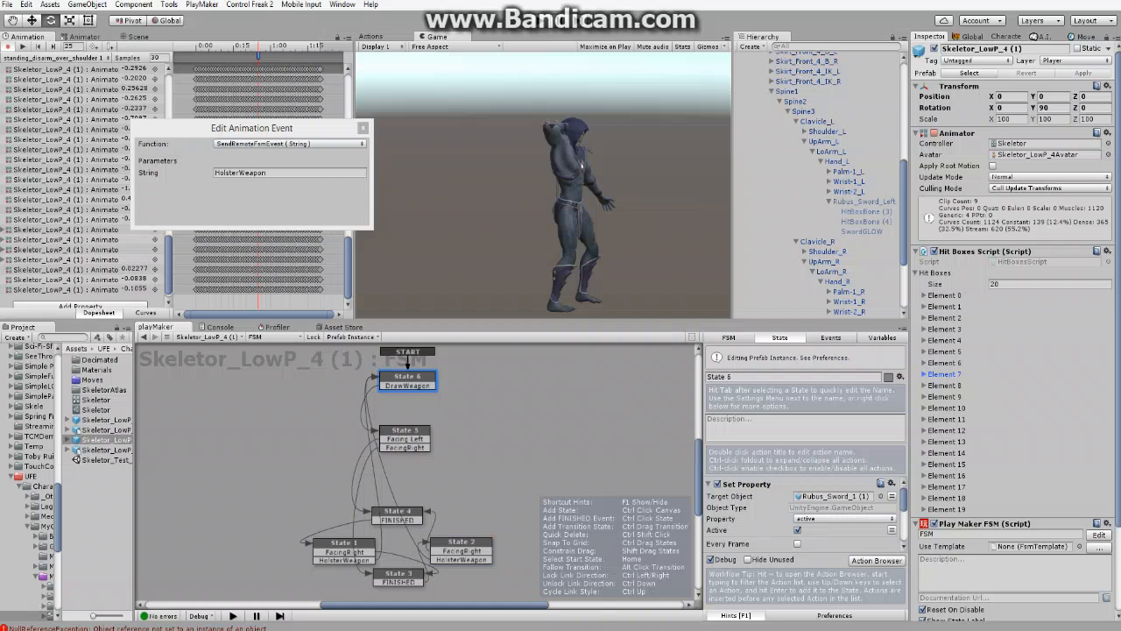
{"action": "left_click", "coordinate": [833, 496]}
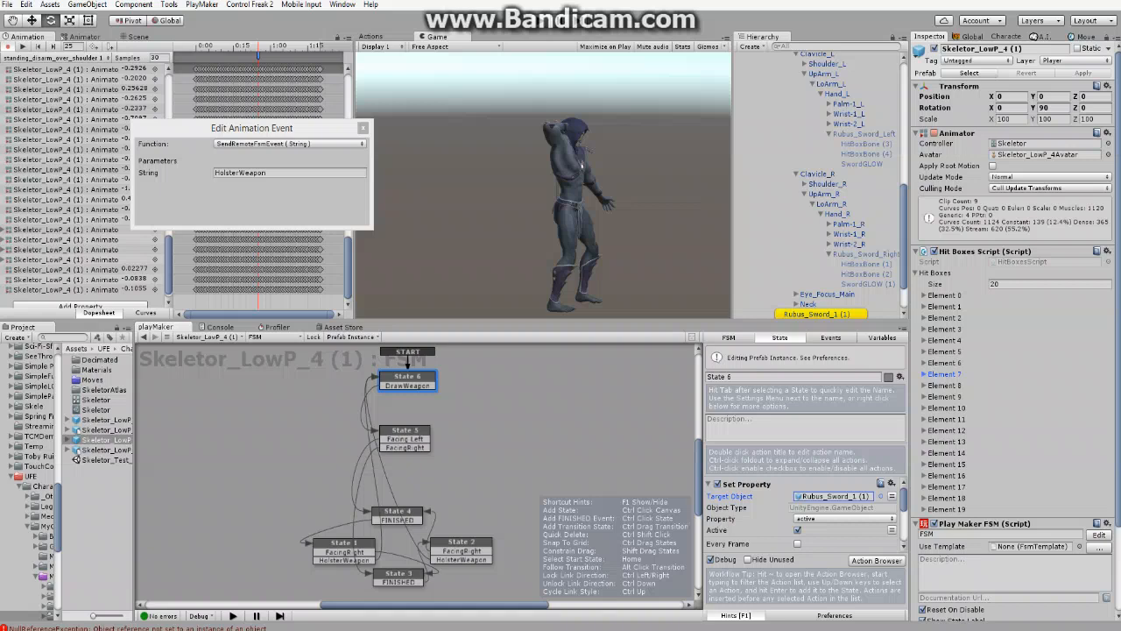
{"action": "scroll", "coordinate": [800, 517], "scroll_direction": "down", "scroll_amount": 1}
{"action": "scroll", "coordinate": [800, 508], "scroll_direction": "down", "scroll_amount": 3}
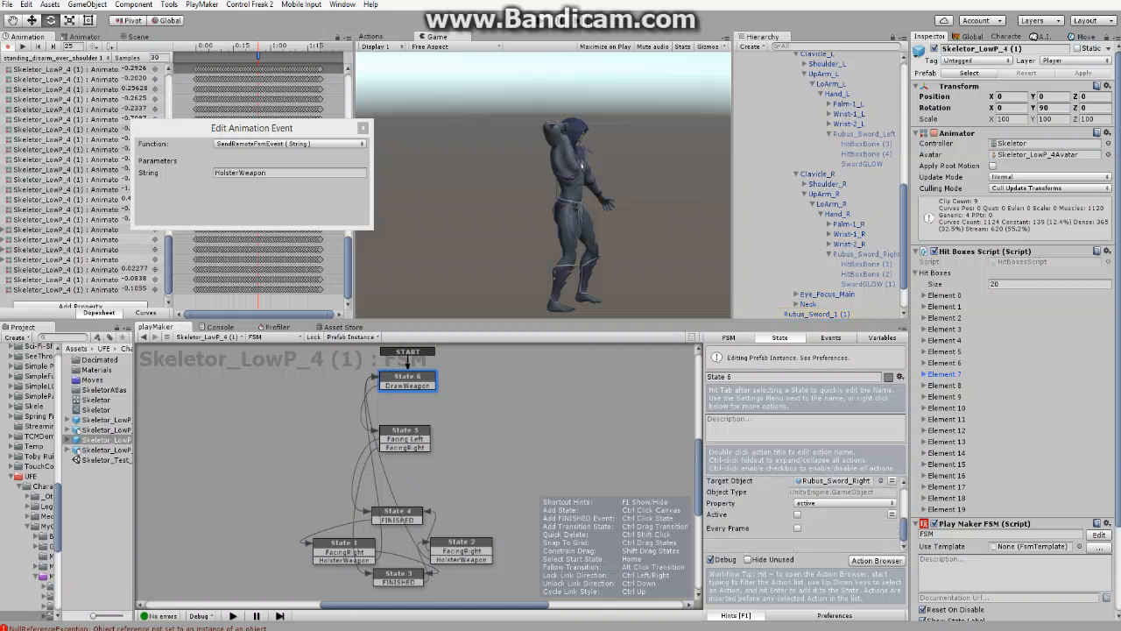
{"action": "left_click", "coordinate": [364, 128]}
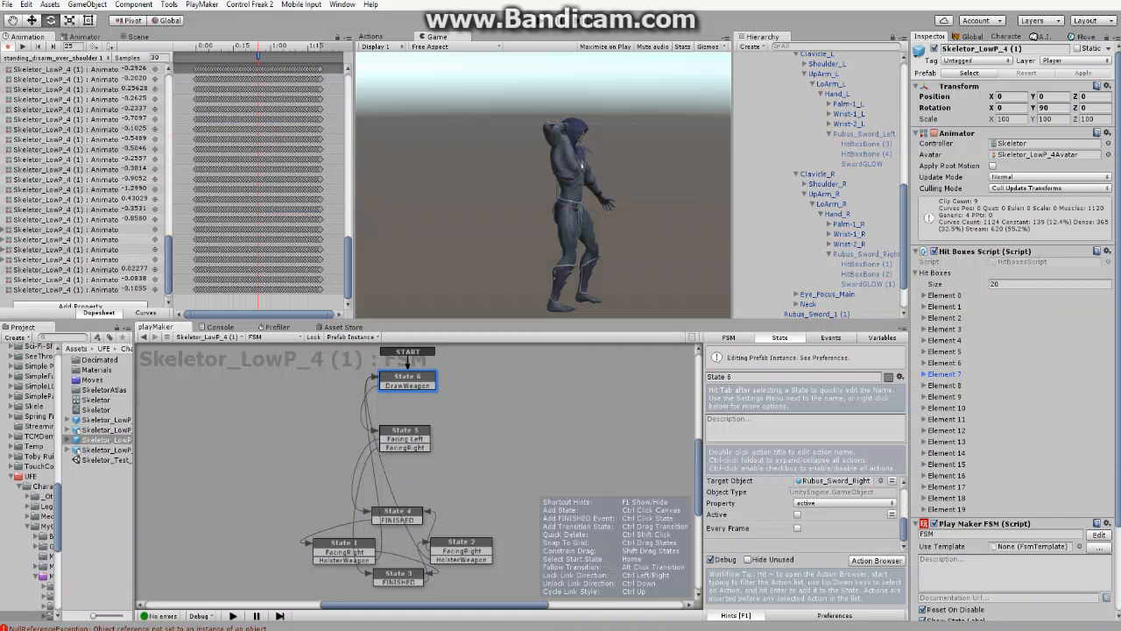
- Deactivate the Skeletor_LowP_4 (1) object in the scene and start play mode
{"action": "scroll", "coordinate": [861, 251], "scroll_direction": "up", "scroll_amount": 8}
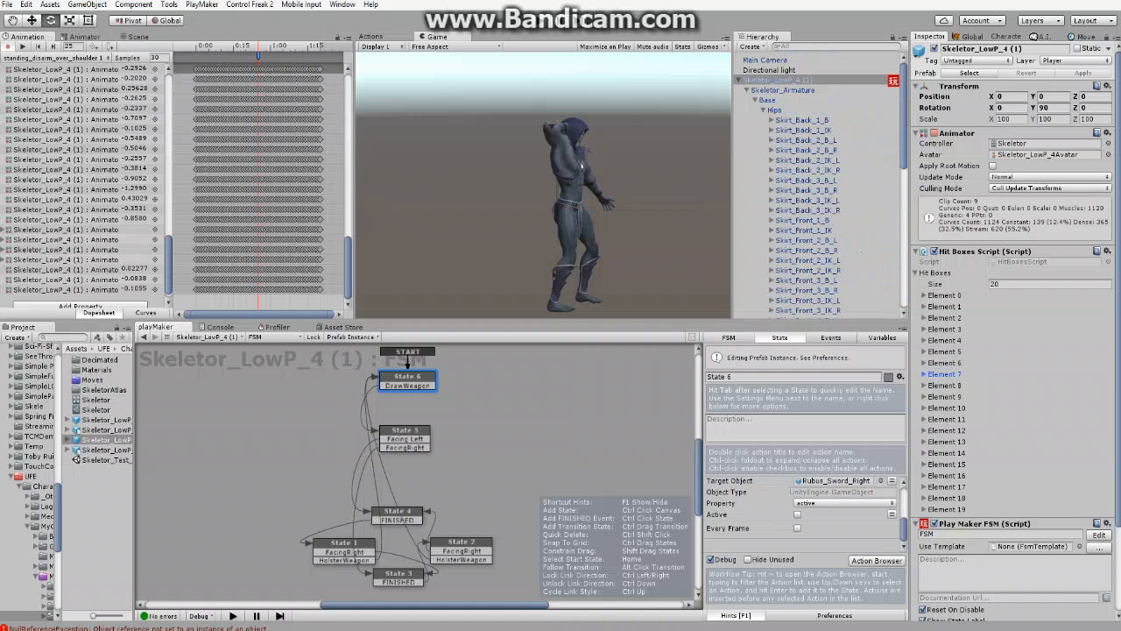
{"action": "left_click", "coordinate": [935, 48]}
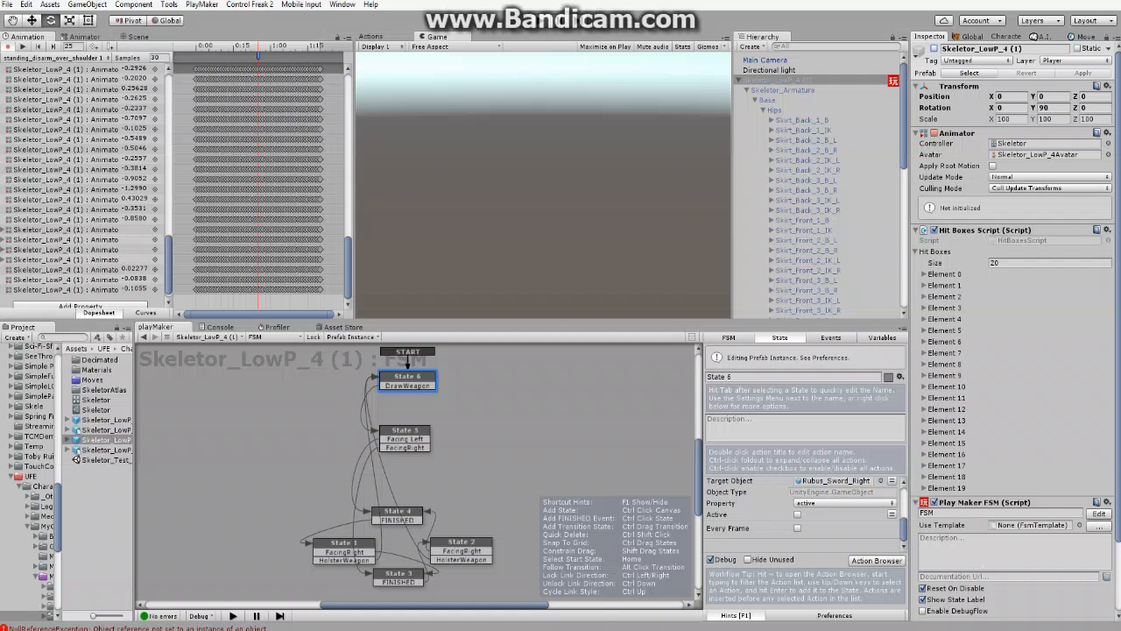
{"action": "key", "text": "Escape"}
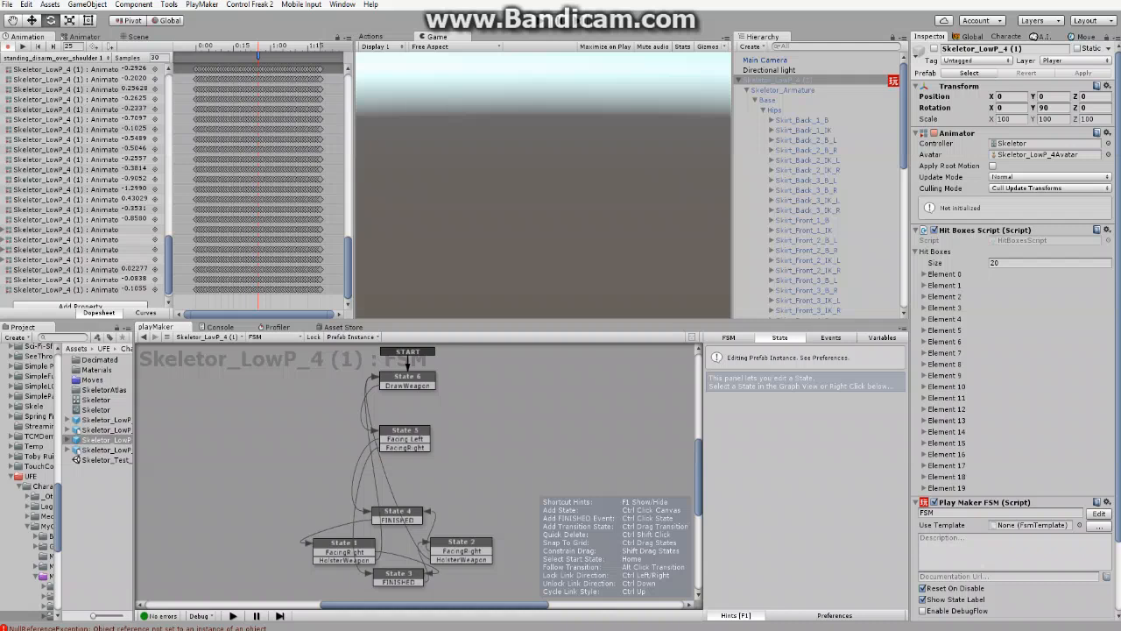
{"action": "key", "text": "ctrl+p"}
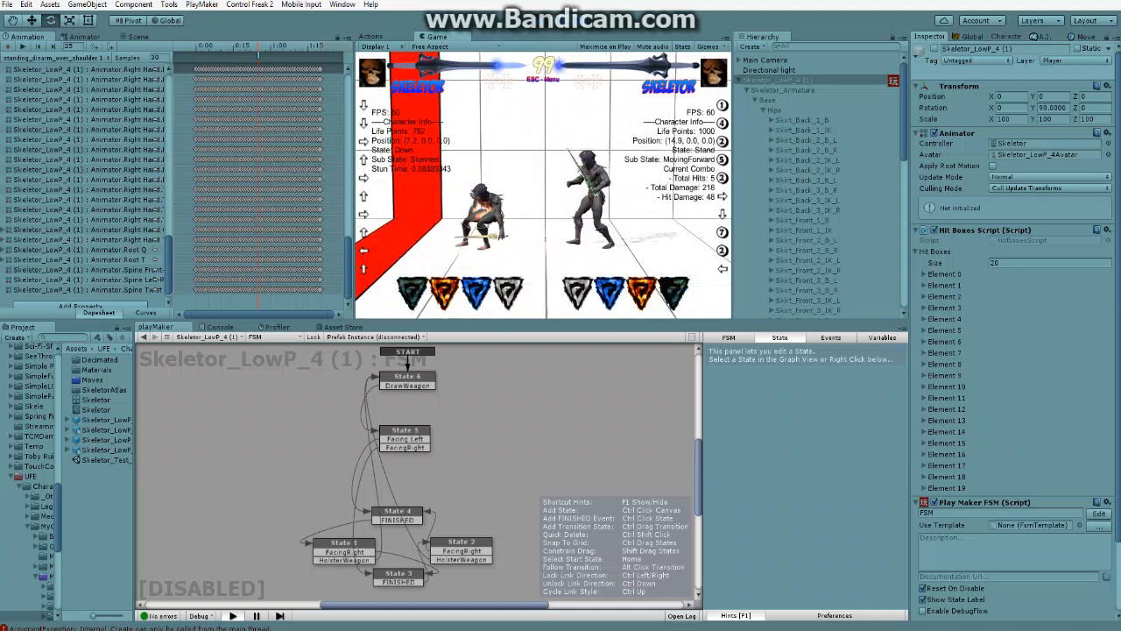
- Maximize the Game view to watch the two characters fight, and restore the full editor layout
{"action": "left_click", "coordinate": [725, 36]}
{"action": "left_click", "coordinate": [757, 49]}
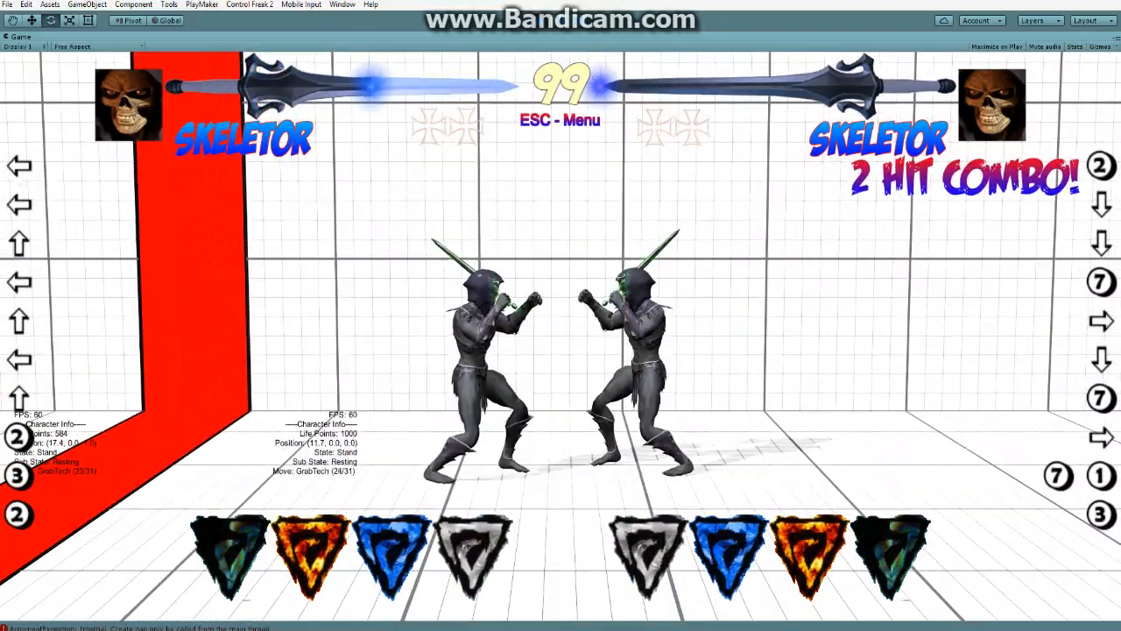
{"action": "key", "text": "shift+space"}
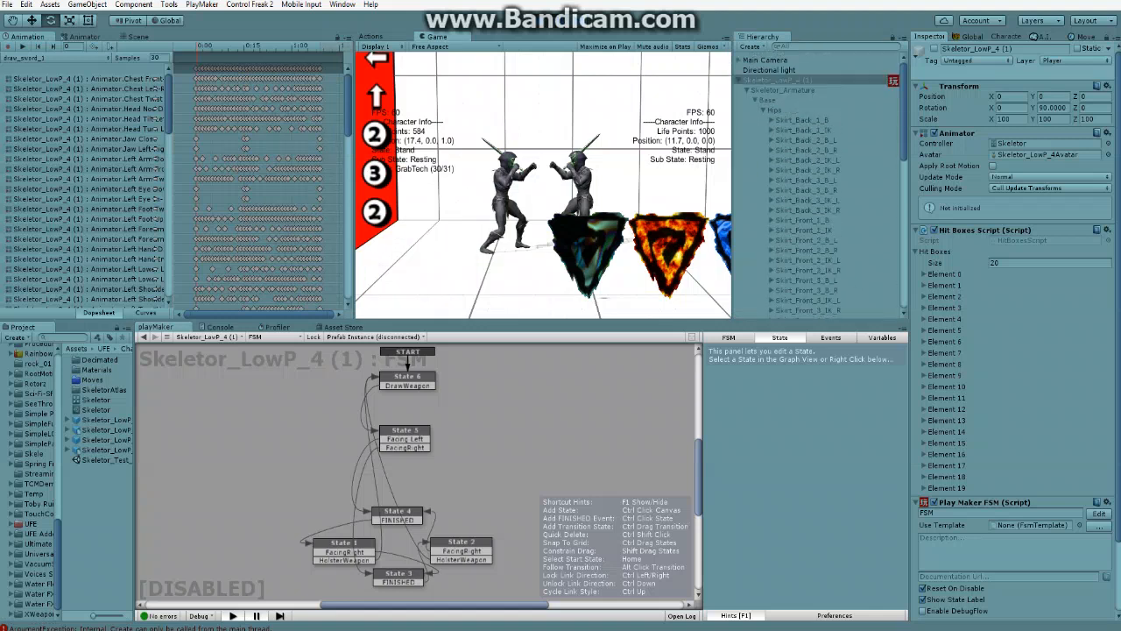
- Collapse Skeletor_LowP_4 (1) and expand Player1 and Player2 in the hierarchy to reveal their character clones
{"action": "left_click", "coordinate": [739, 80]}
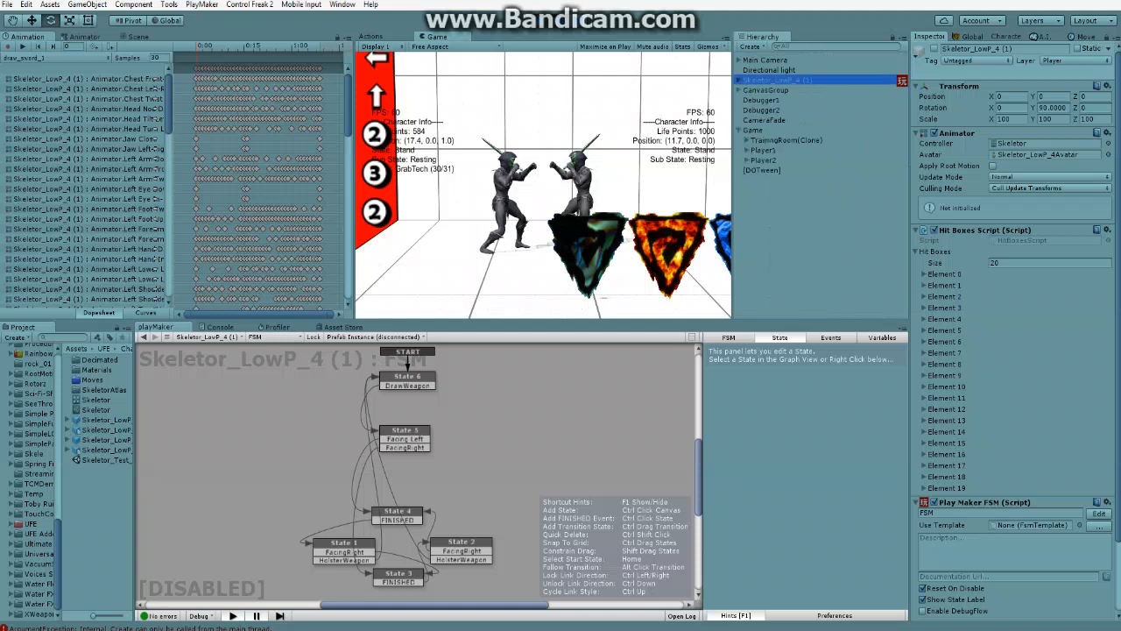
{"action": "left_click", "coordinate": [746, 150]}
{"action": "left_click", "coordinate": [763, 170]}
{"action": "left_click", "coordinate": [747, 170]}
{"action": "left_click", "coordinate": [764, 150]}
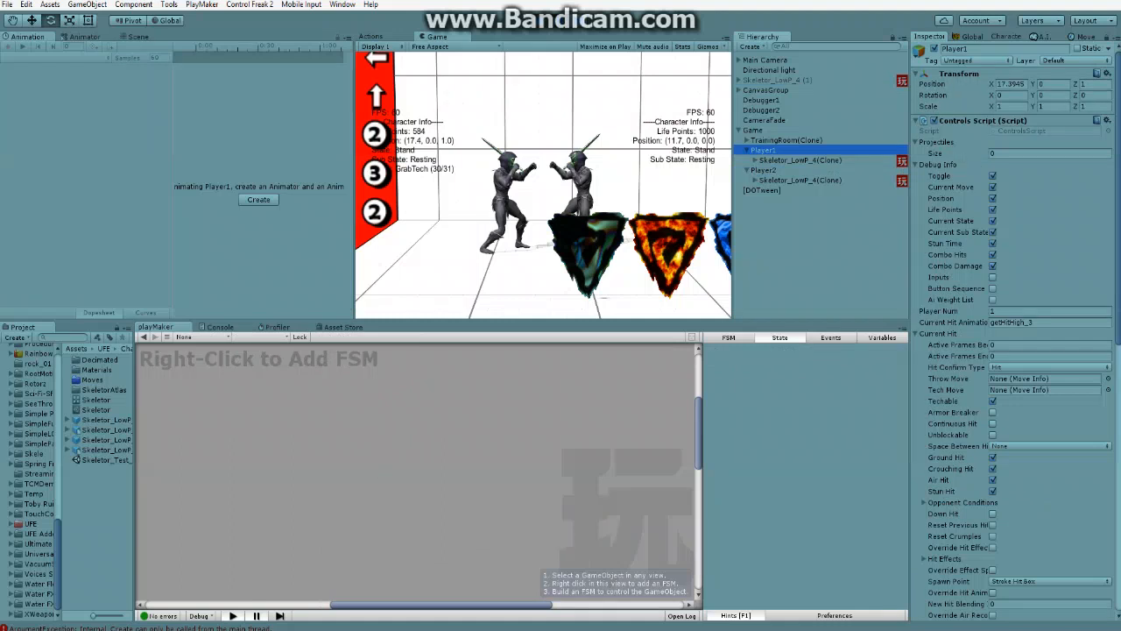
- Compare the Y rotation and active FSM state of the Skeletor_LowP_4(Clone) objects under Player1 and Player2
{"action": "left_click", "coordinate": [800, 161]}
{"action": "left_click", "coordinate": [1049, 95]}
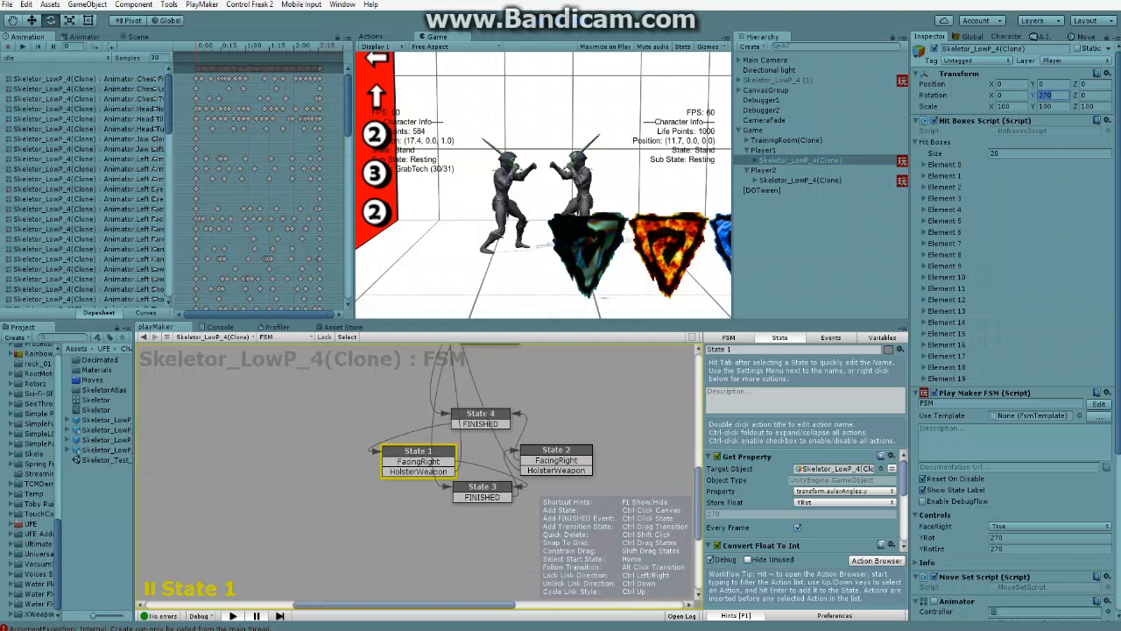
{"action": "left_click", "coordinate": [799, 179]}
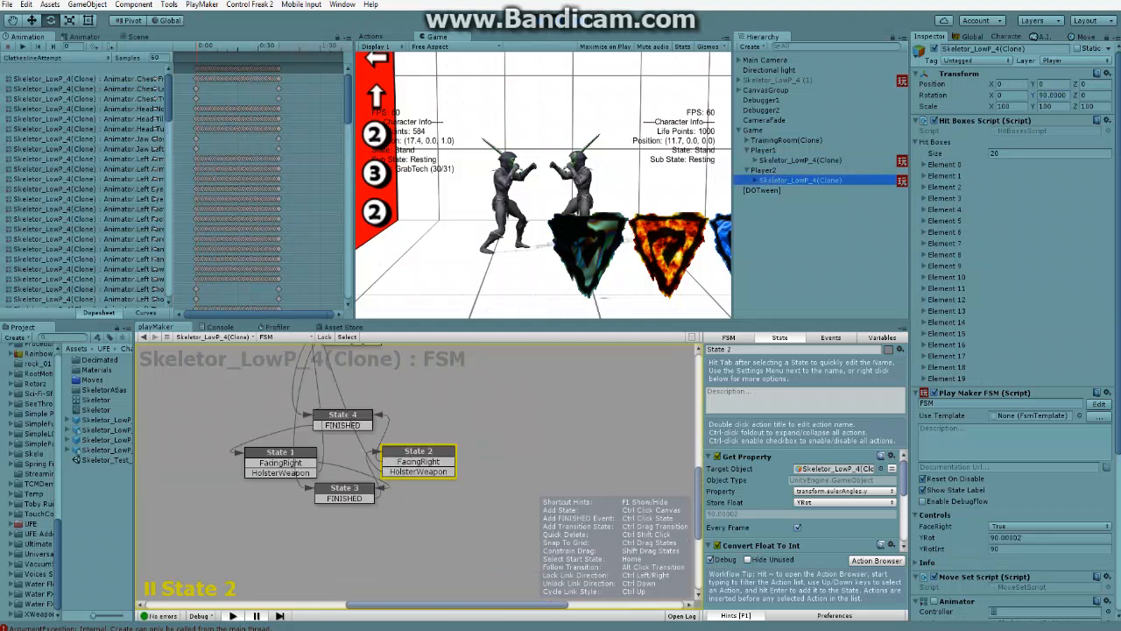
{"action": "left_click", "coordinate": [1052, 95]}
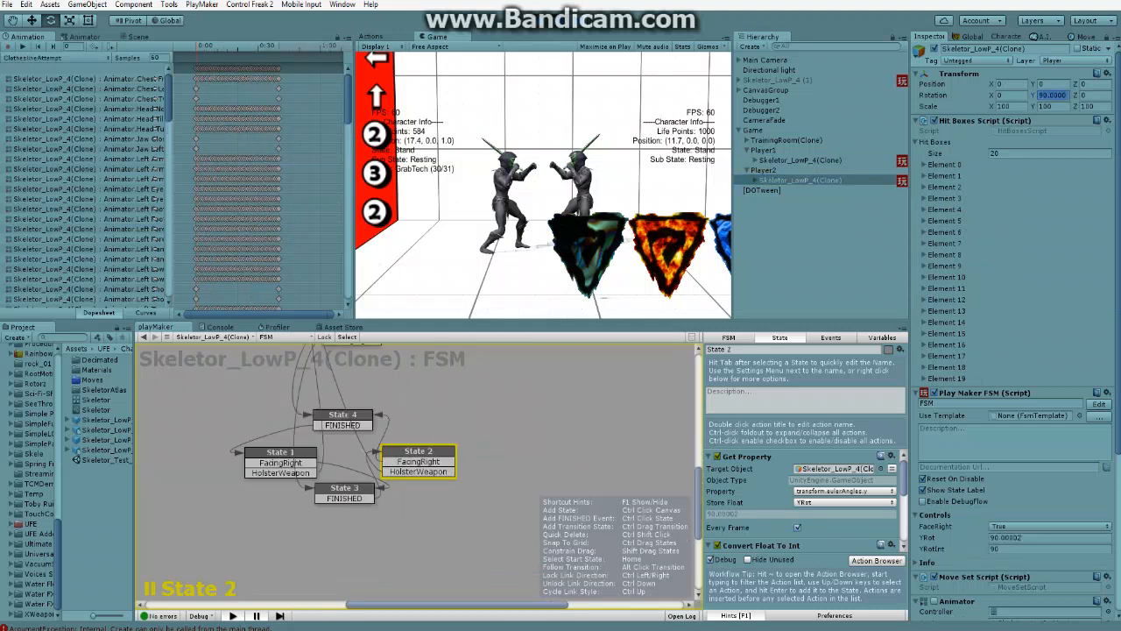
{"action": "left_click", "coordinate": [799, 160]}
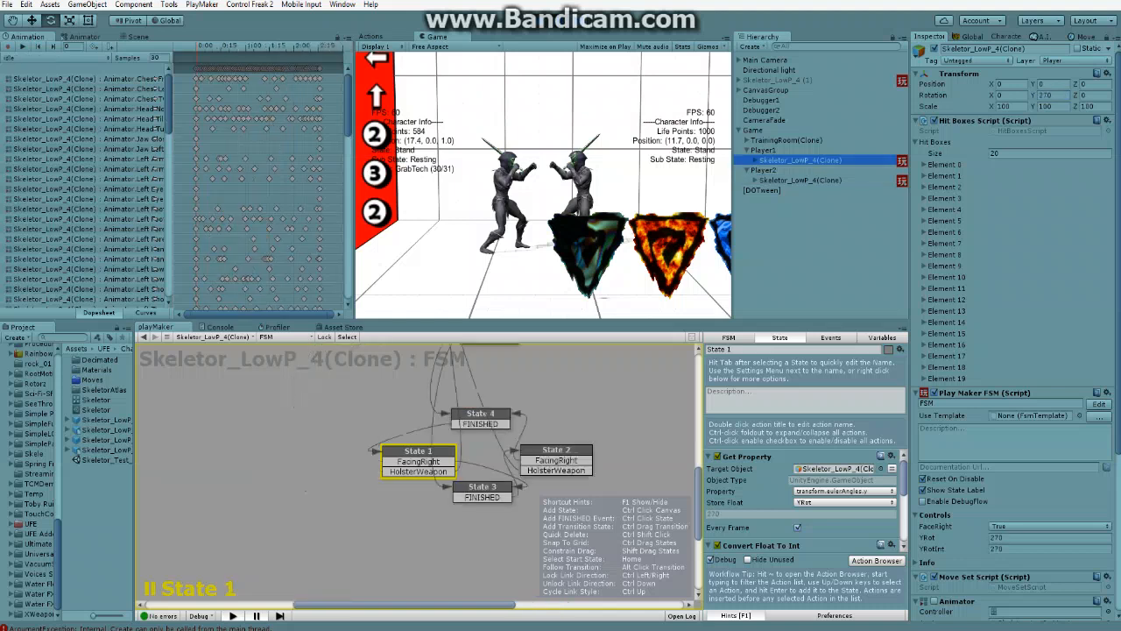